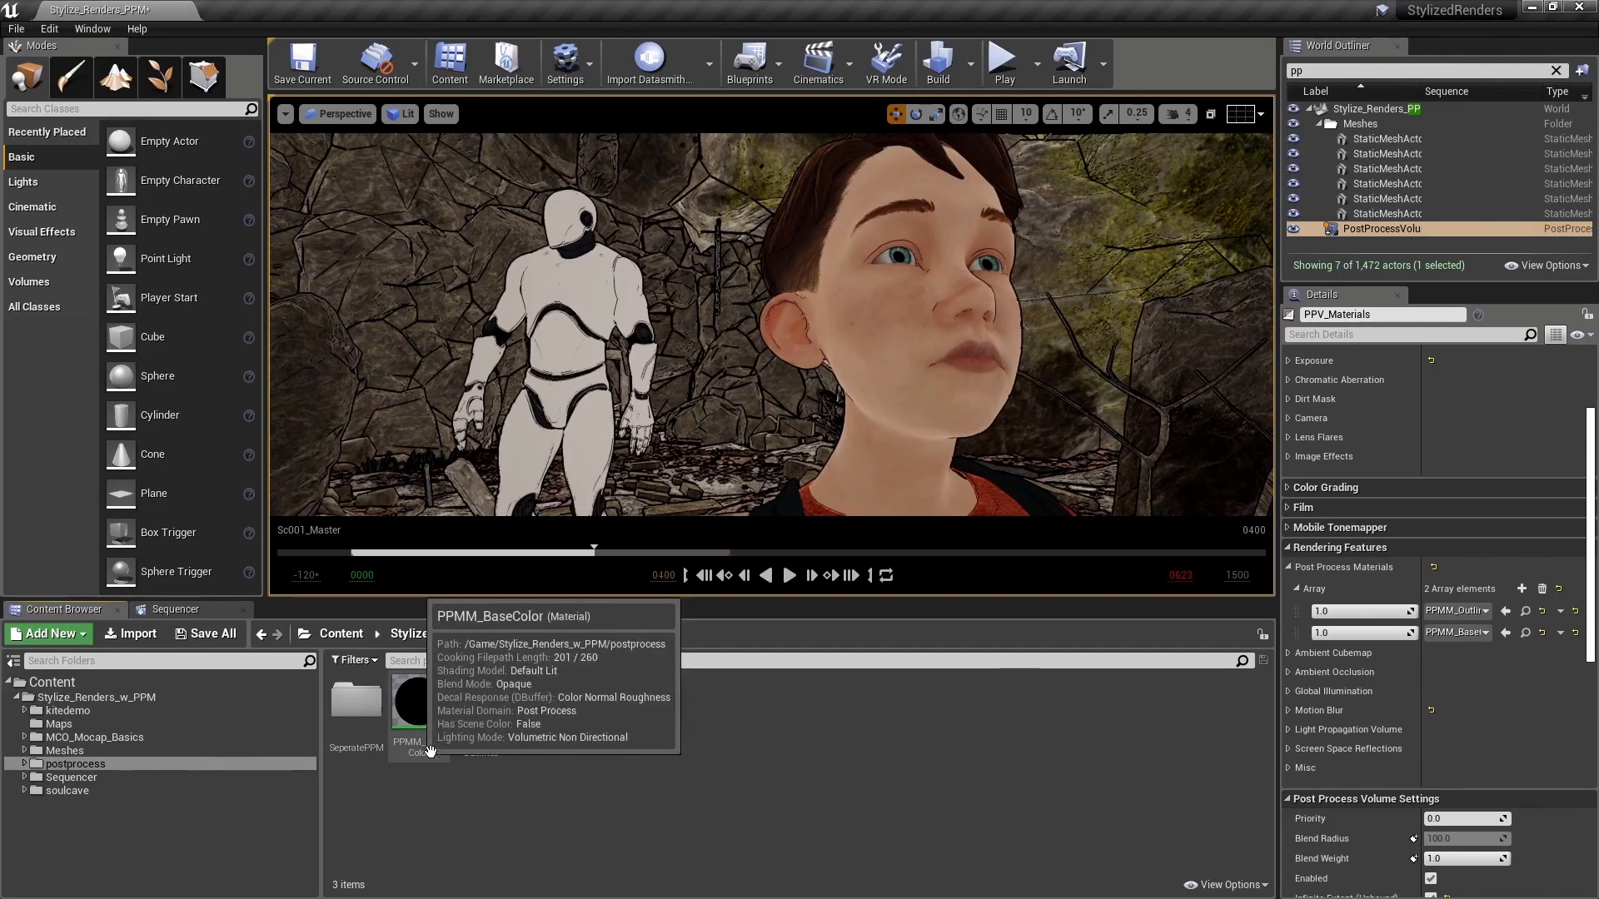
Step: Duplicate the PPMM_BaseColor material in the postprocess folder and name the copy PPMM_BaseColor_CH
{"action": "left_click", "coordinate": [418, 709]}
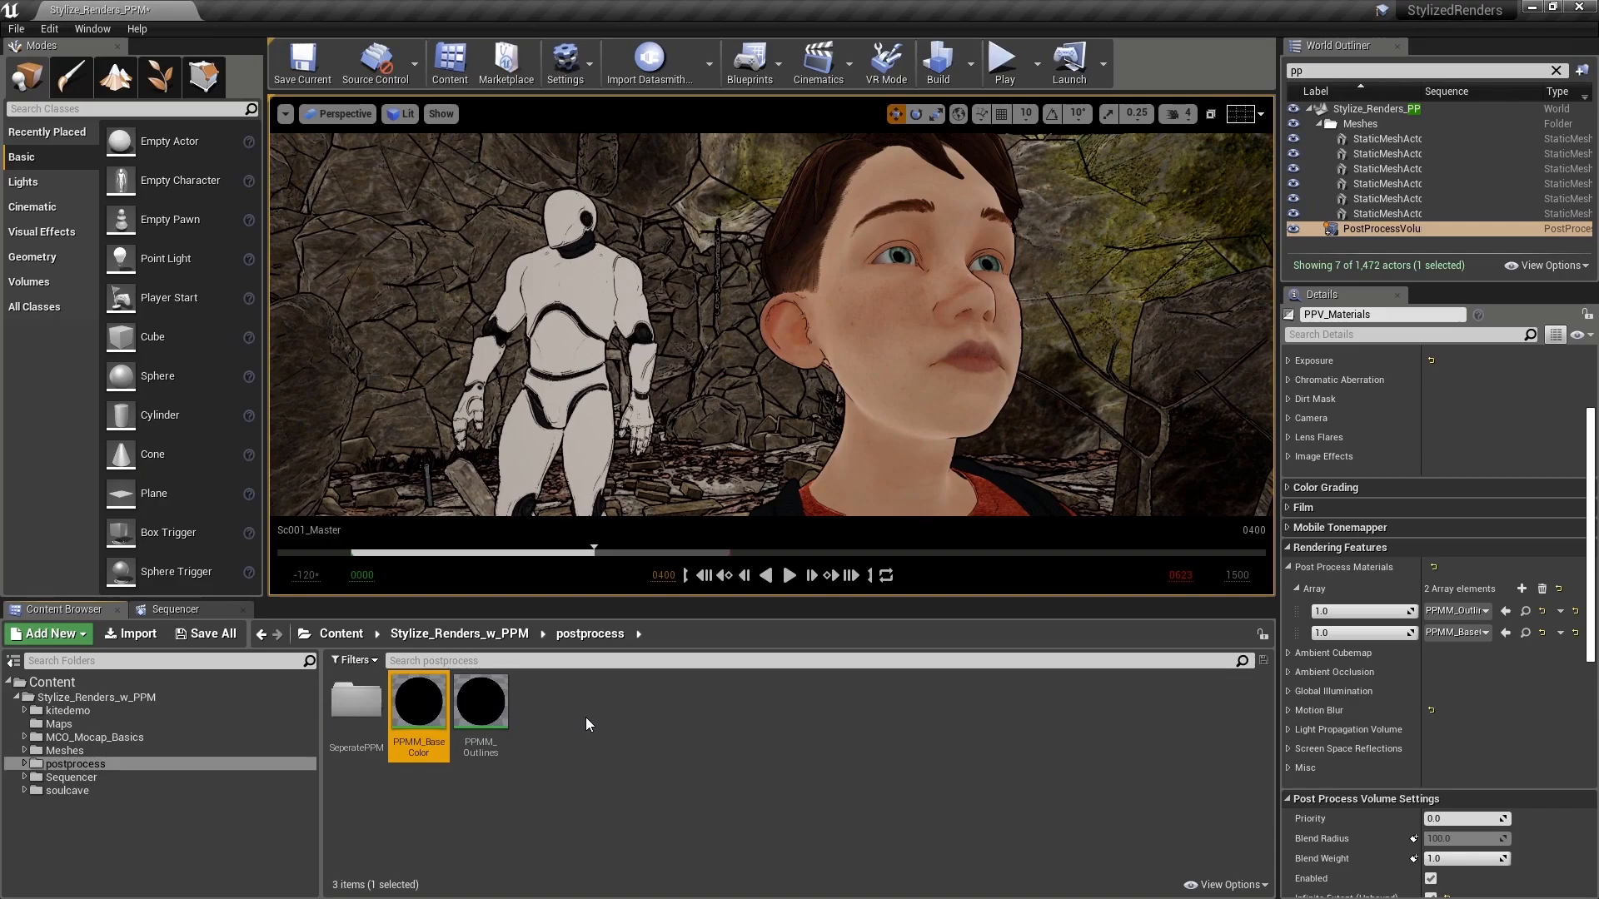
{"action": "right_click", "coordinate": [412, 703]}
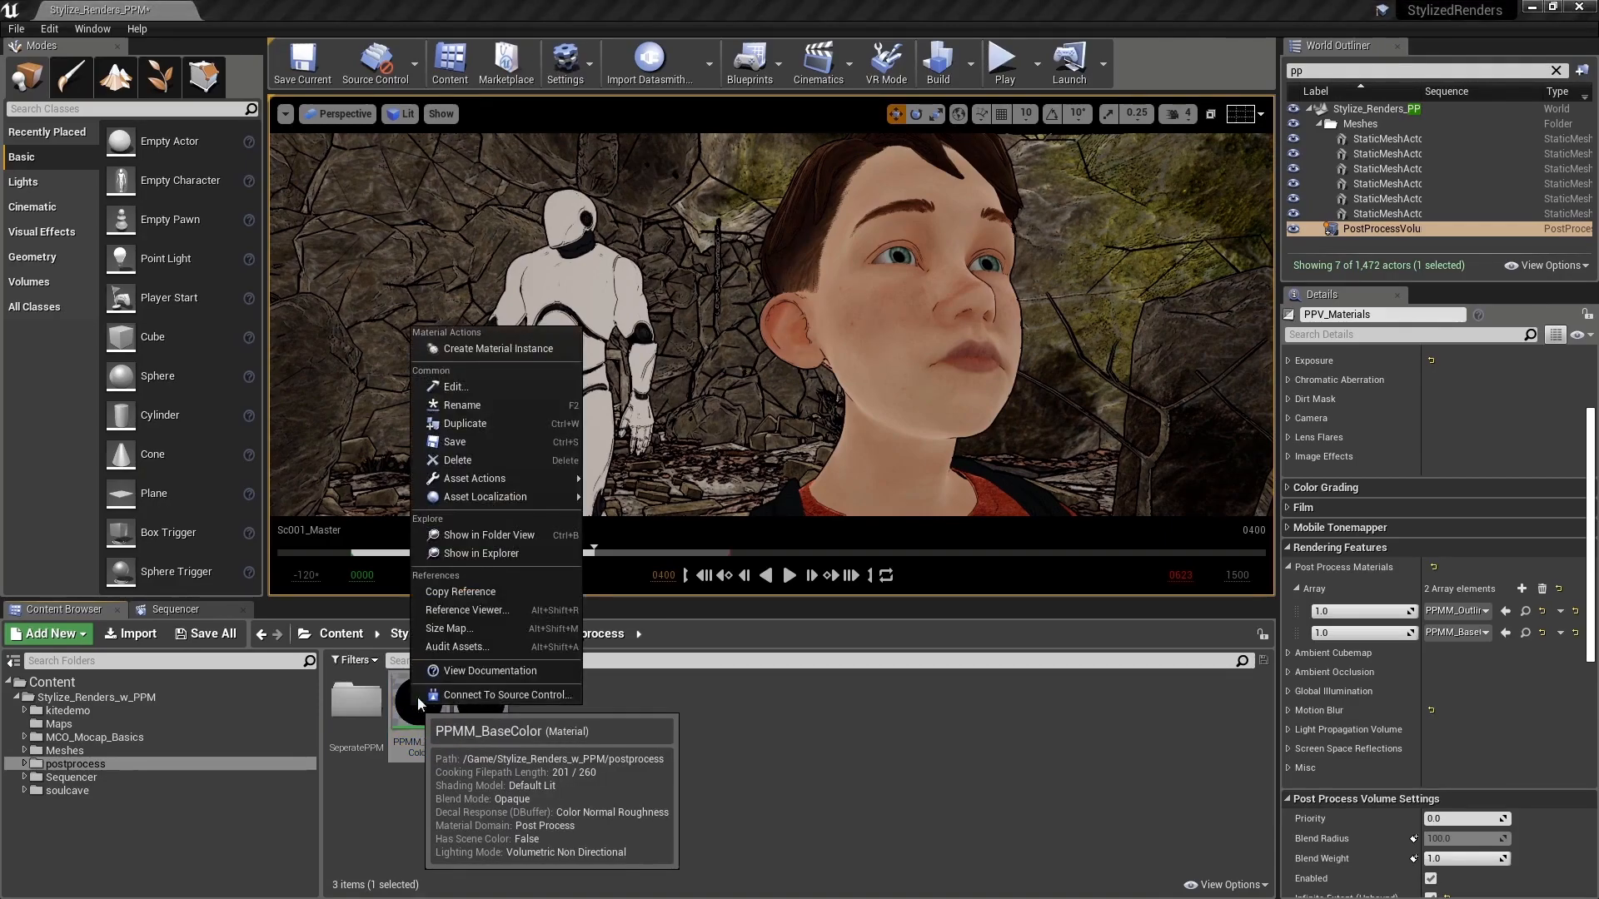
{"action": "left_click", "coordinate": [453, 423]}
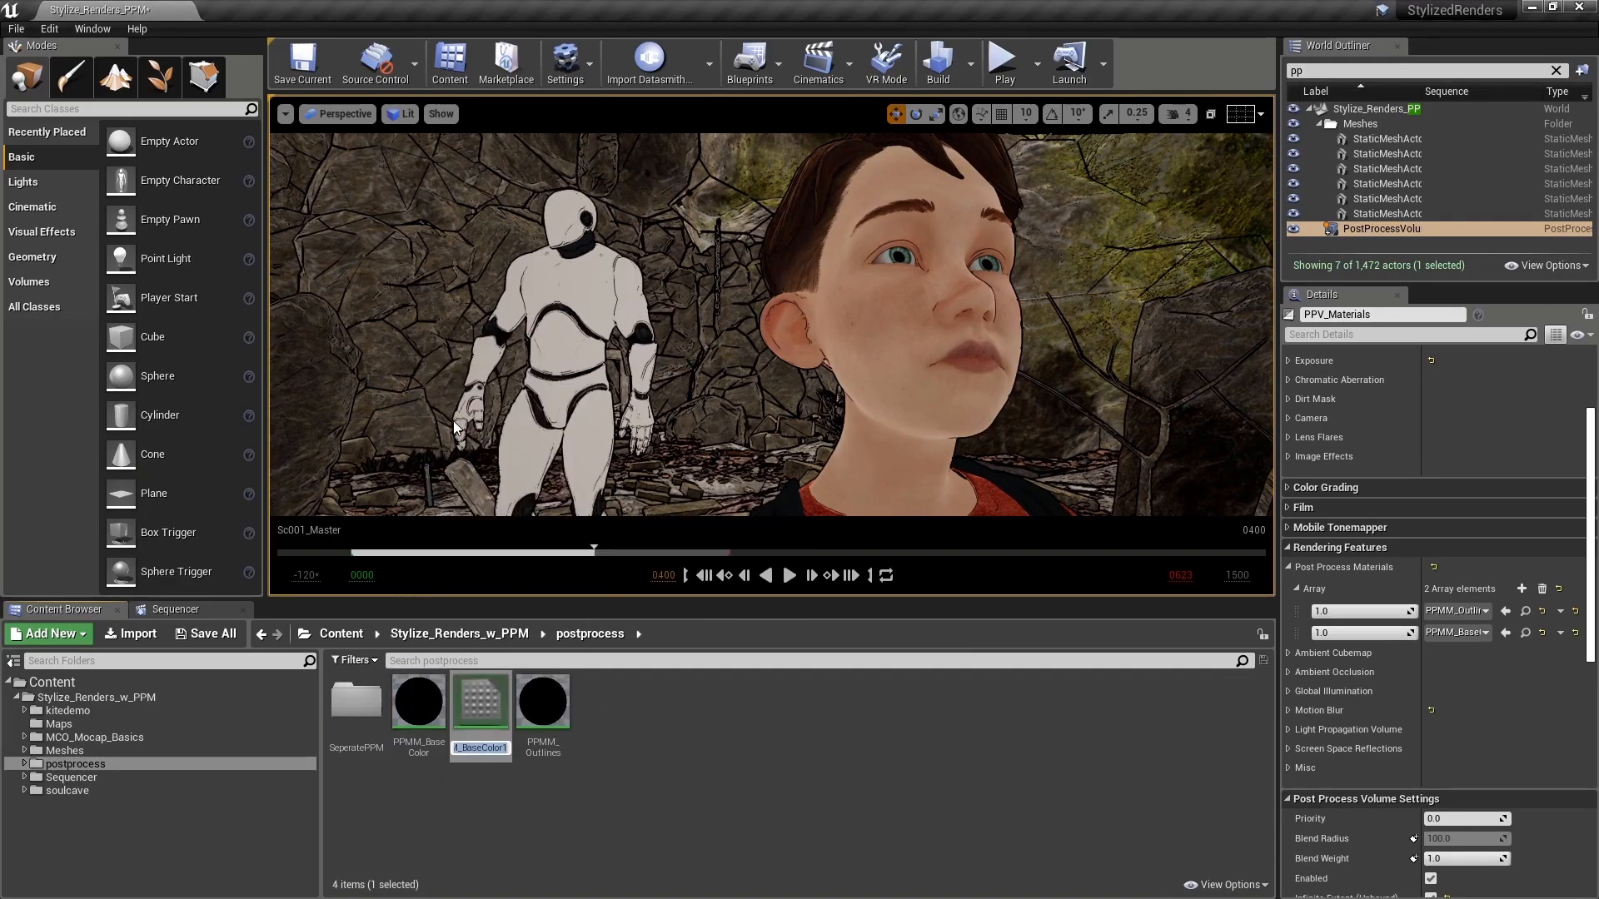
{"action": "left_click", "coordinate": [503, 747]}
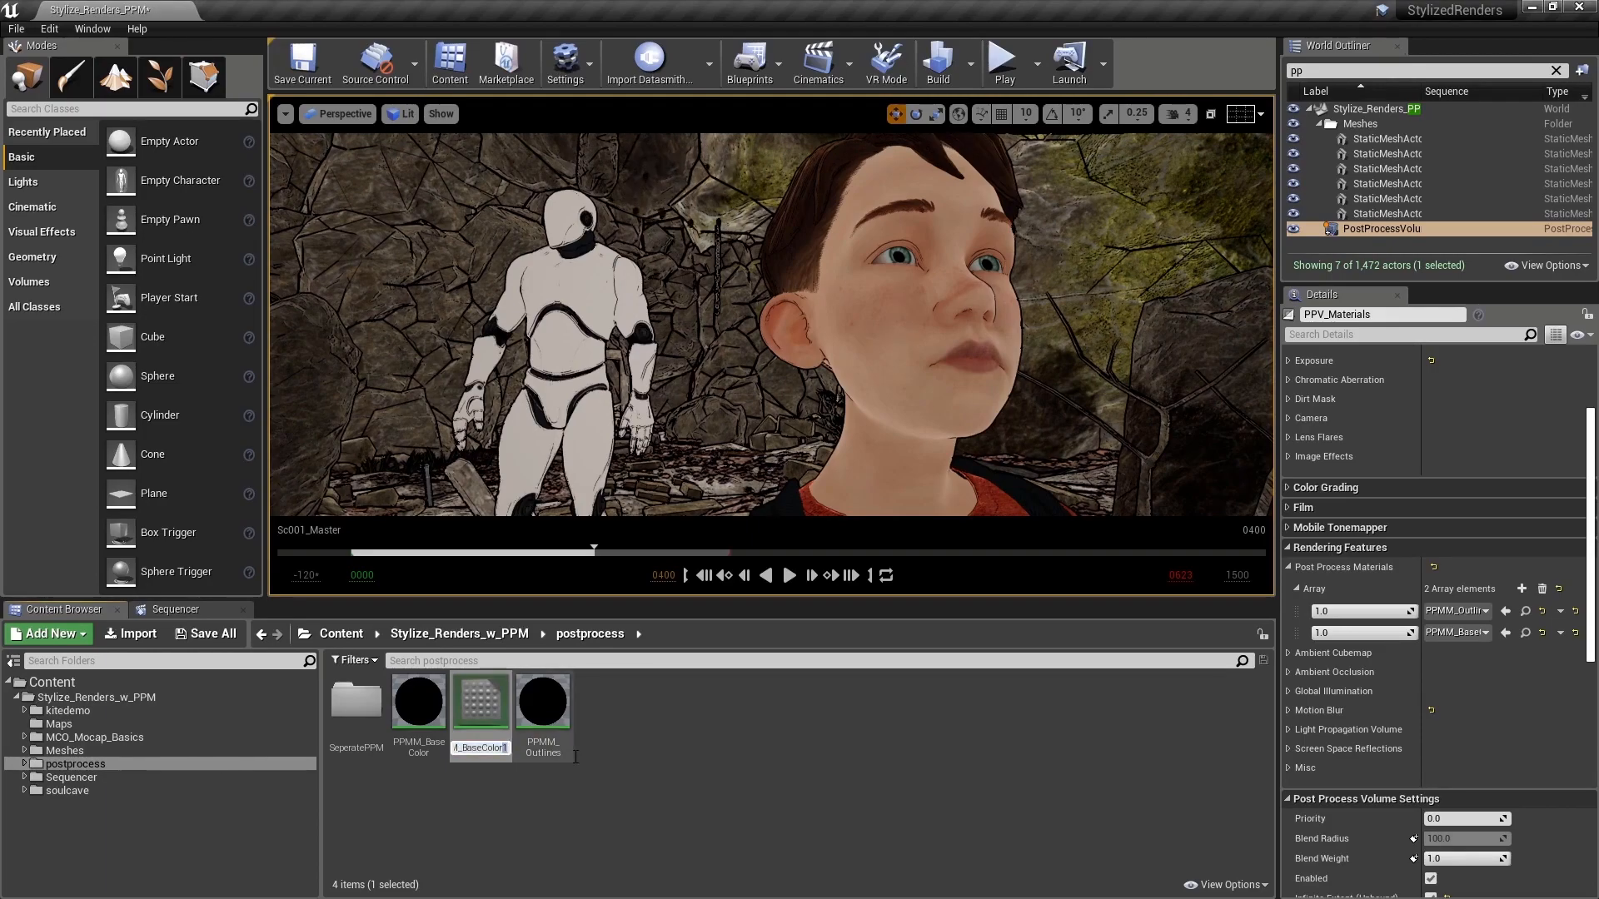
{"action": "key", "text": "BackSpace"}
{"action": "type", "text": "_"}
{"action": "type", "text": "CH"}
{"action": "key", "text": "Return"}
{"action": "left_click", "coordinate": [681, 764]}
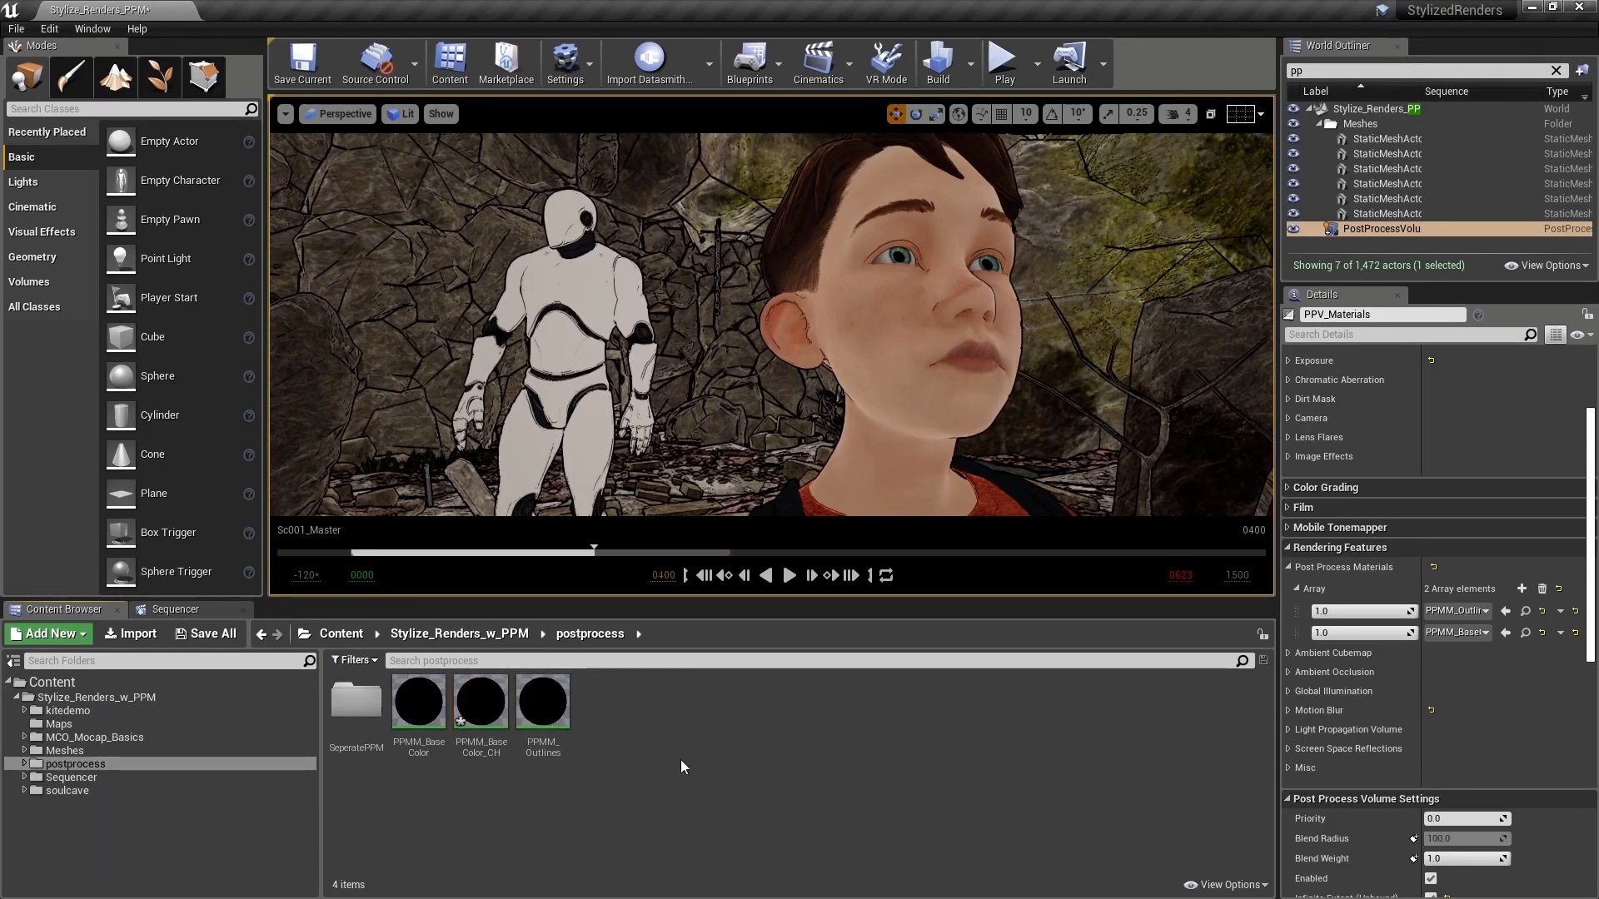
Step: Set the weights of both the outlines and base color post process materials in PPV_Materials to 0
{"action": "left_click", "coordinate": [1330, 612]}
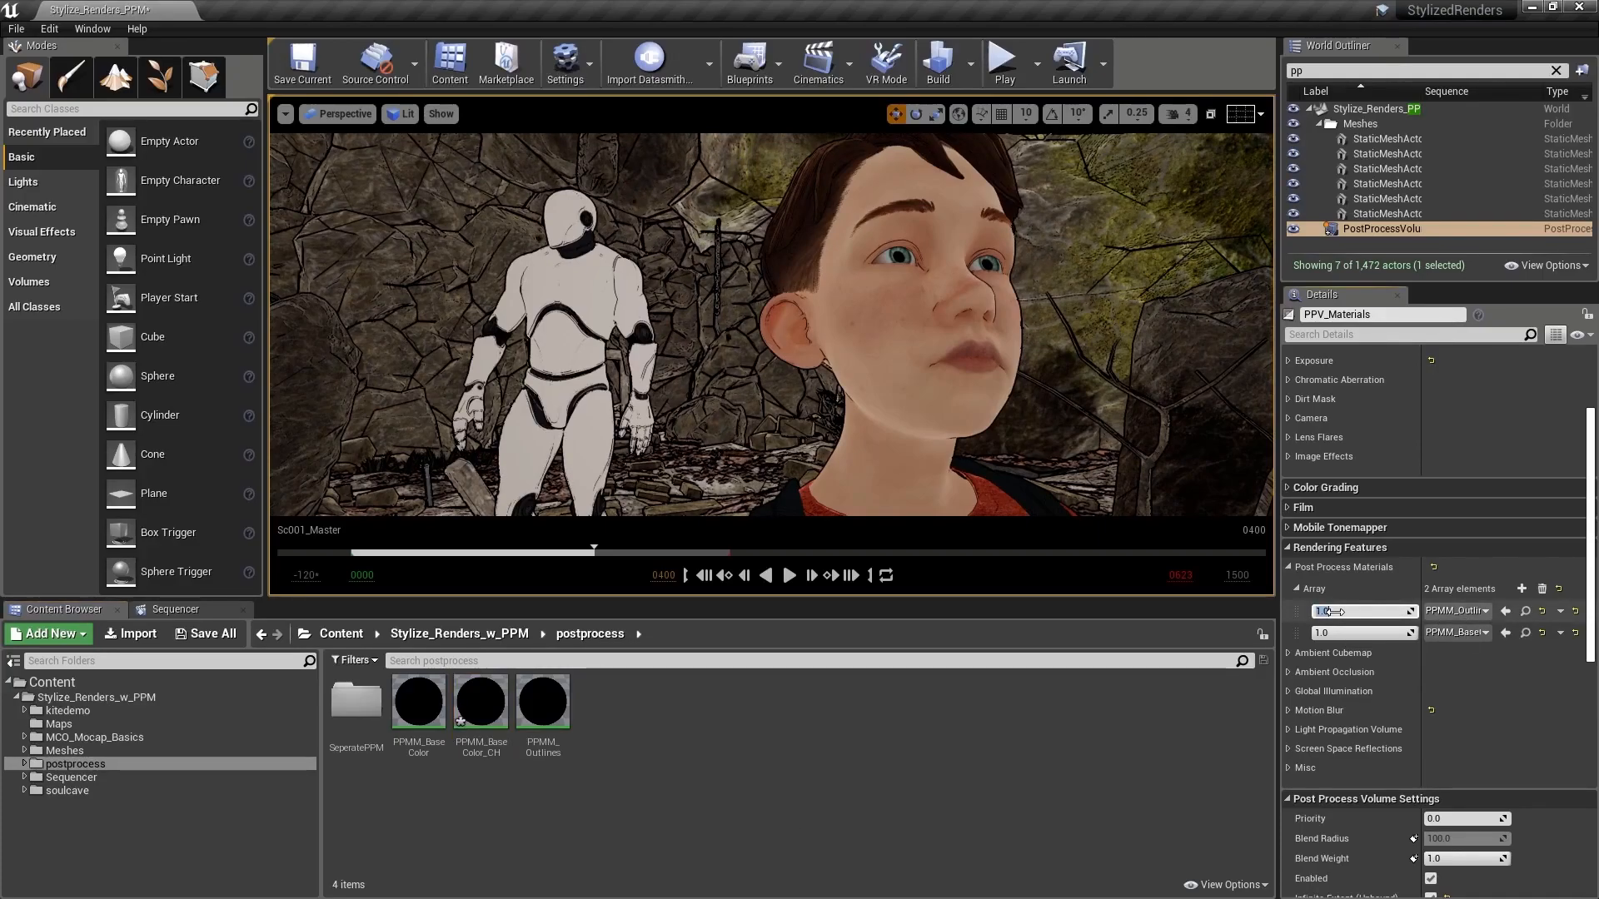
{"action": "type", "text": "0"}
{"action": "key", "text": "Return"}
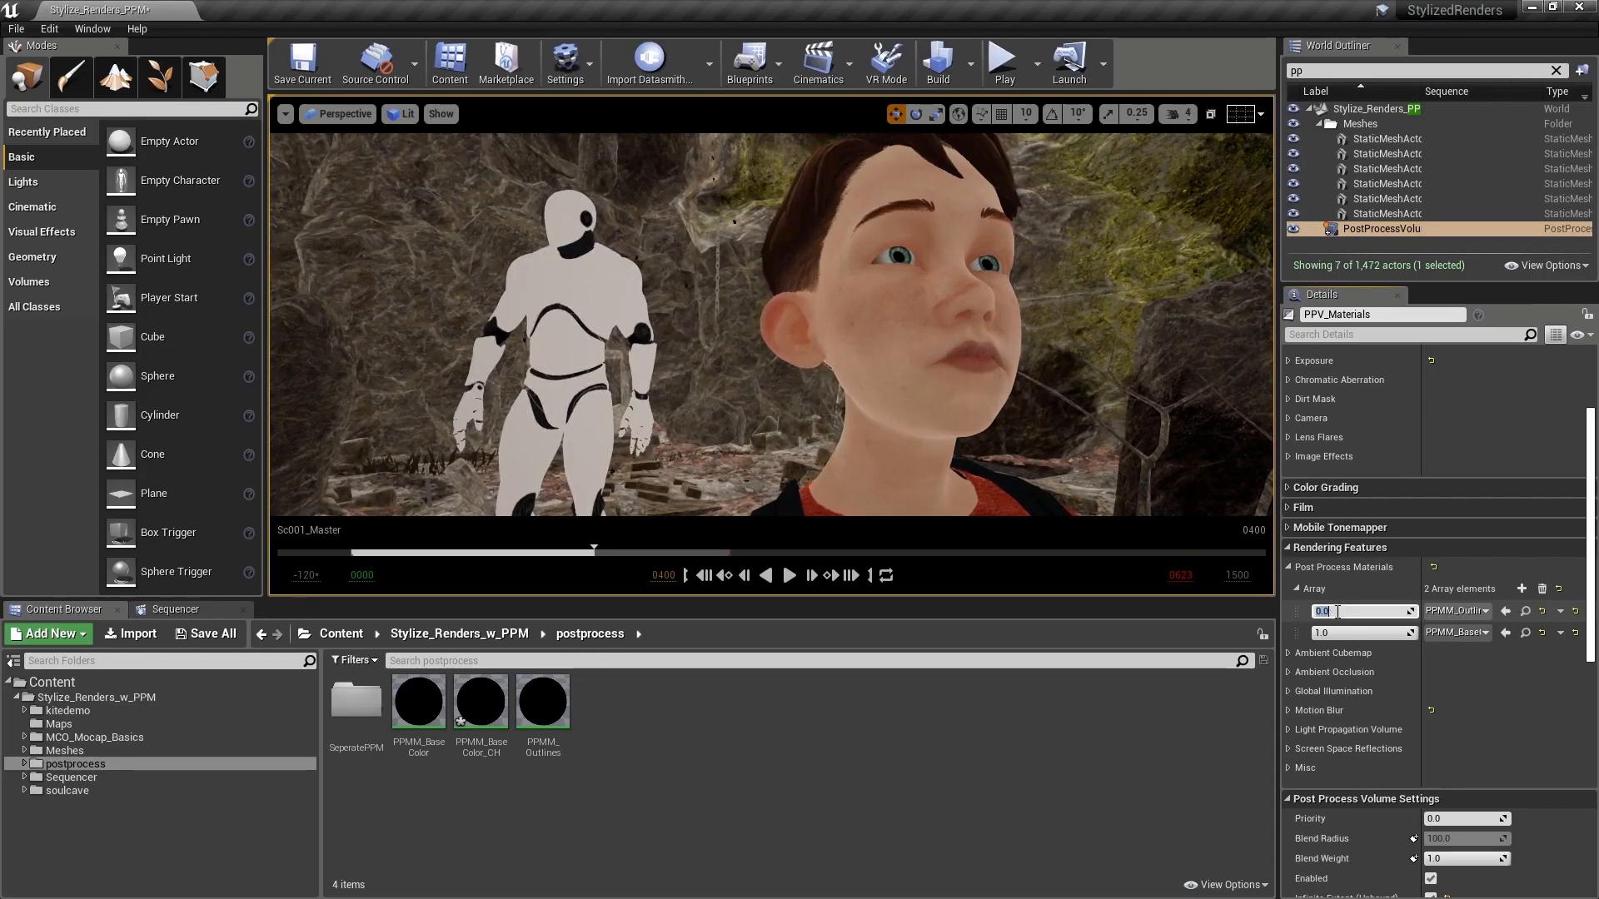
{"action": "left_click", "coordinate": [1326, 634]}
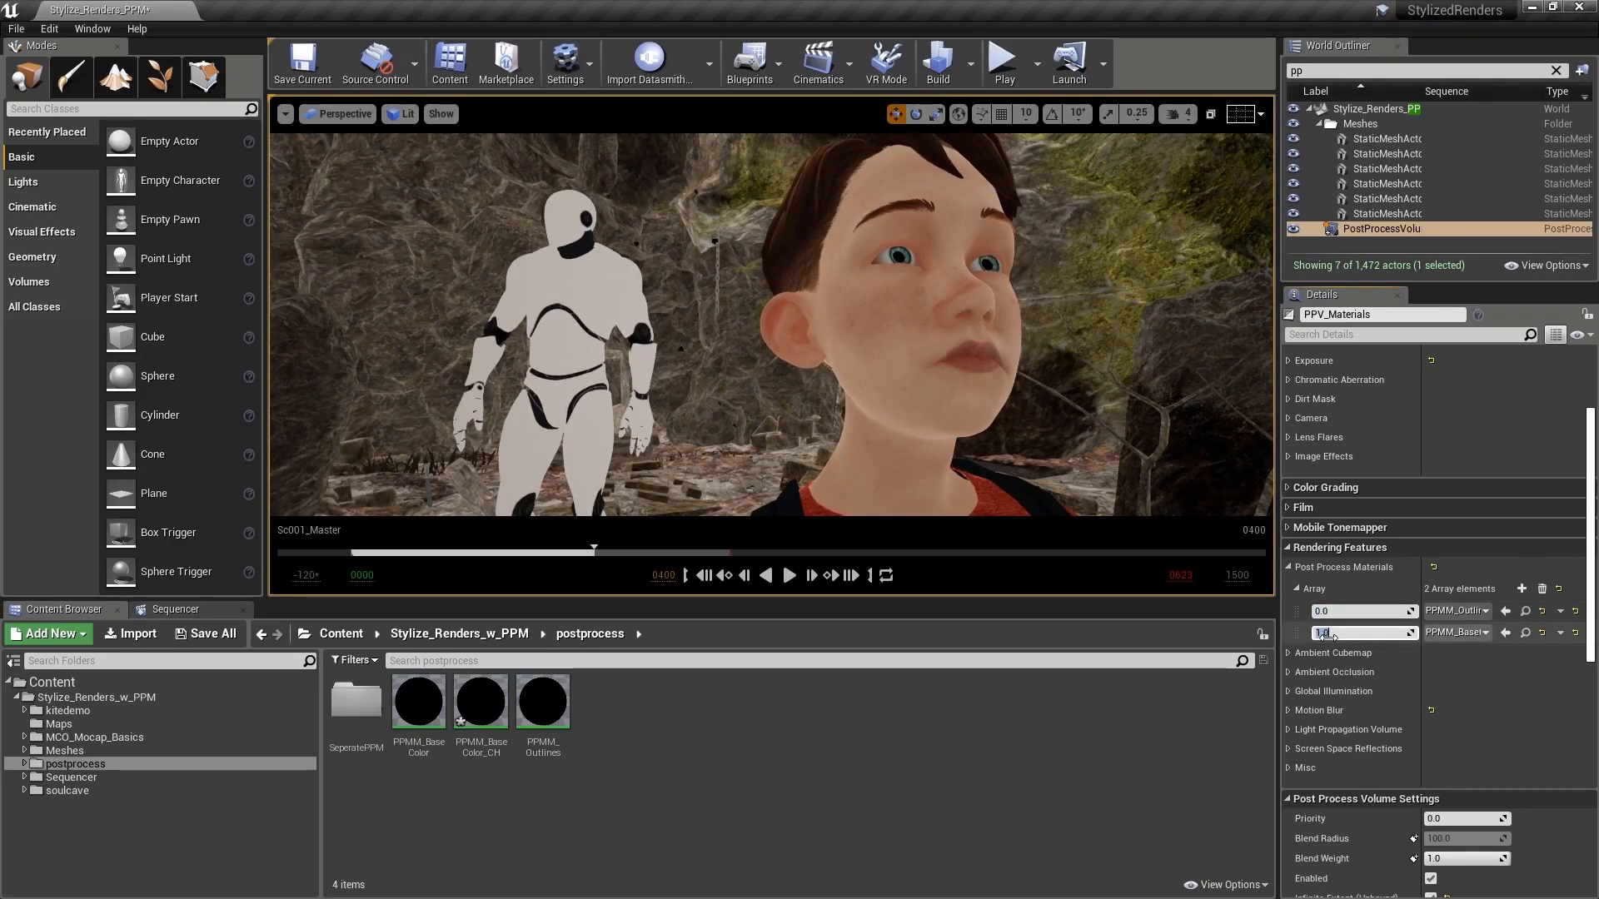
{"action": "type", "text": "0"}
{"action": "key", "text": "Return"}
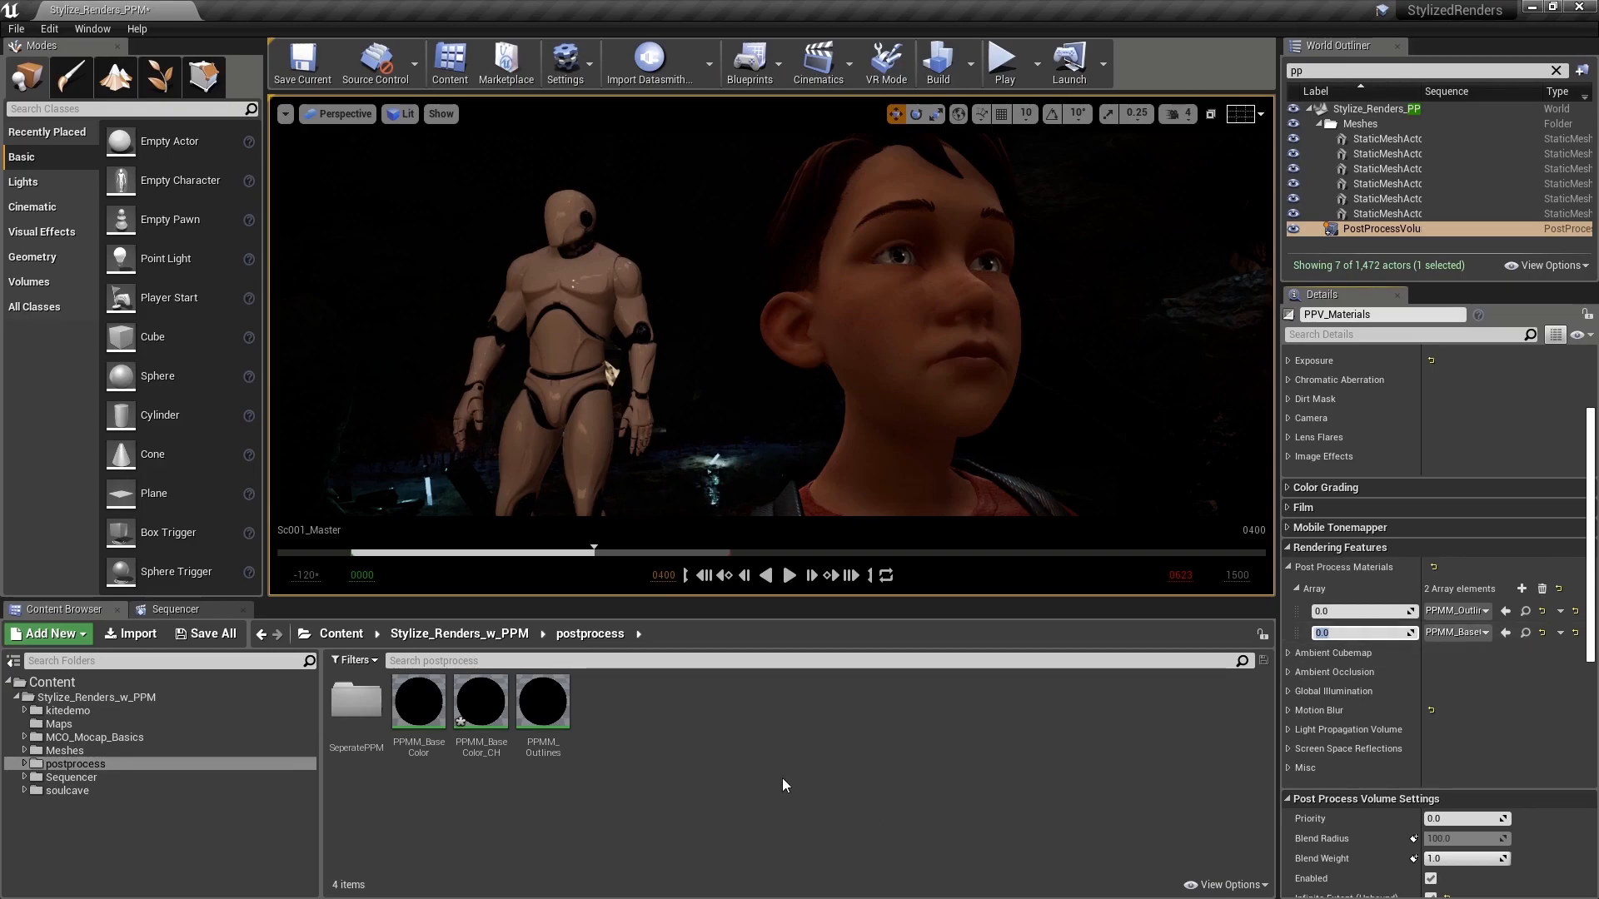
Step: In the PPMM_BaseColor_CH material graph, duplicate the BaseColor SceneTexture node and set the copy's scene texture to CustomDepth
{"action": "double_click", "coordinate": [480, 702]}
{"action": "right_click_drag", "start_coordinate": [314, 619], "coordinate": [498, 644]}
{"action": "right_click_drag", "start_coordinate": [389, 572], "coordinate": [443, 637]}
{"action": "left_click_drag", "start_coordinate": [444, 636], "coordinate": [446, 646]}
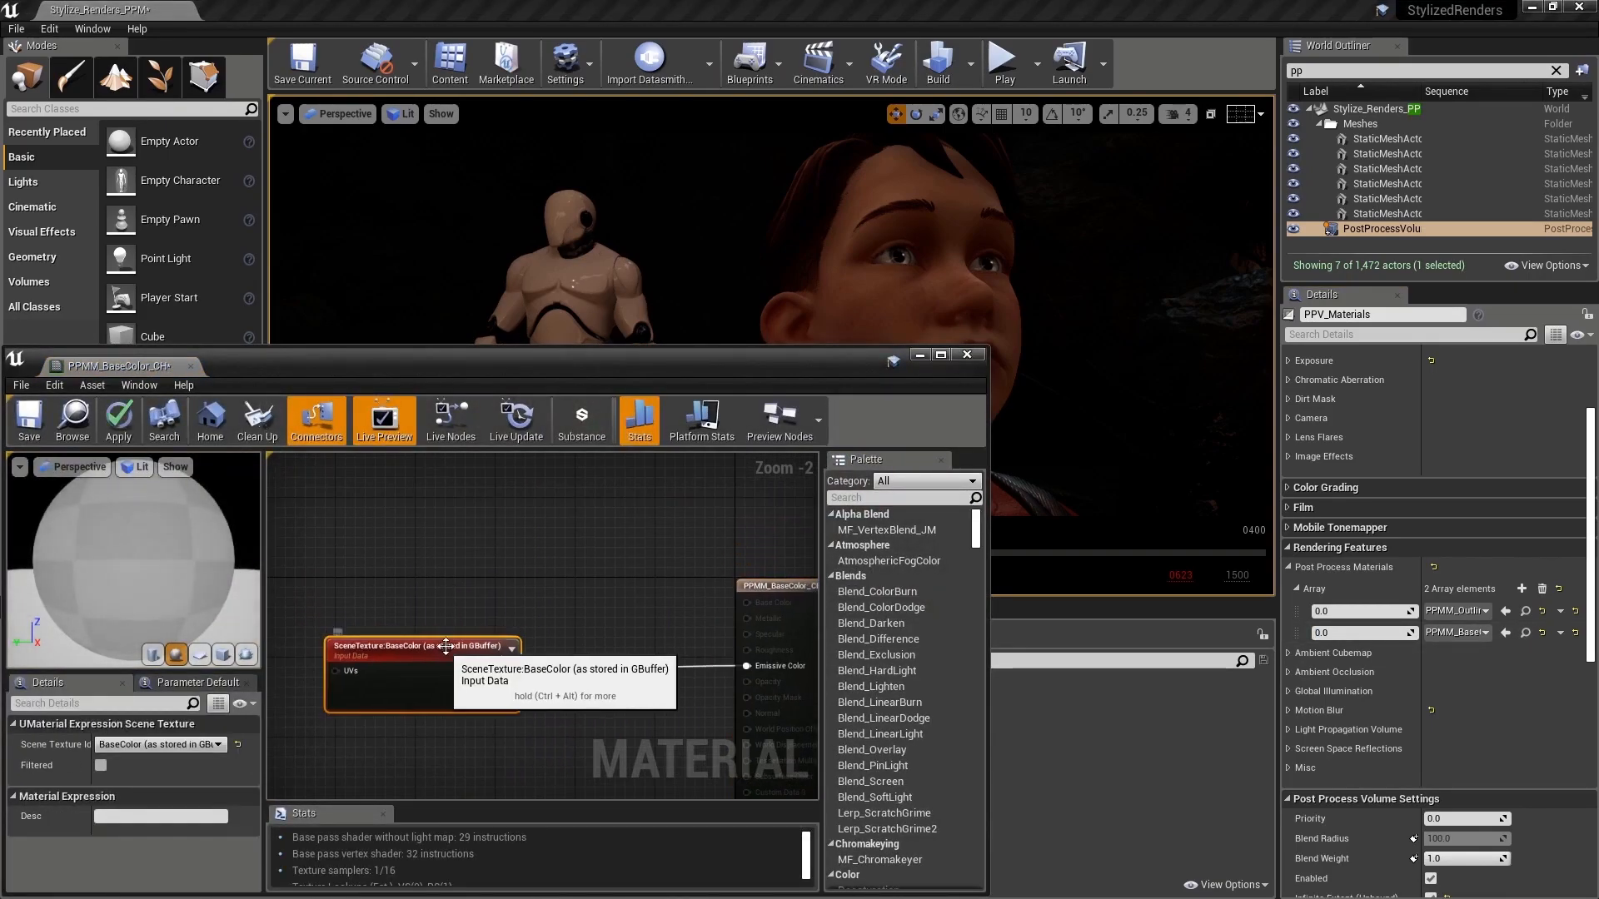
{"action": "right_click_drag", "start_coordinate": [497, 588], "coordinate": [548, 568]}
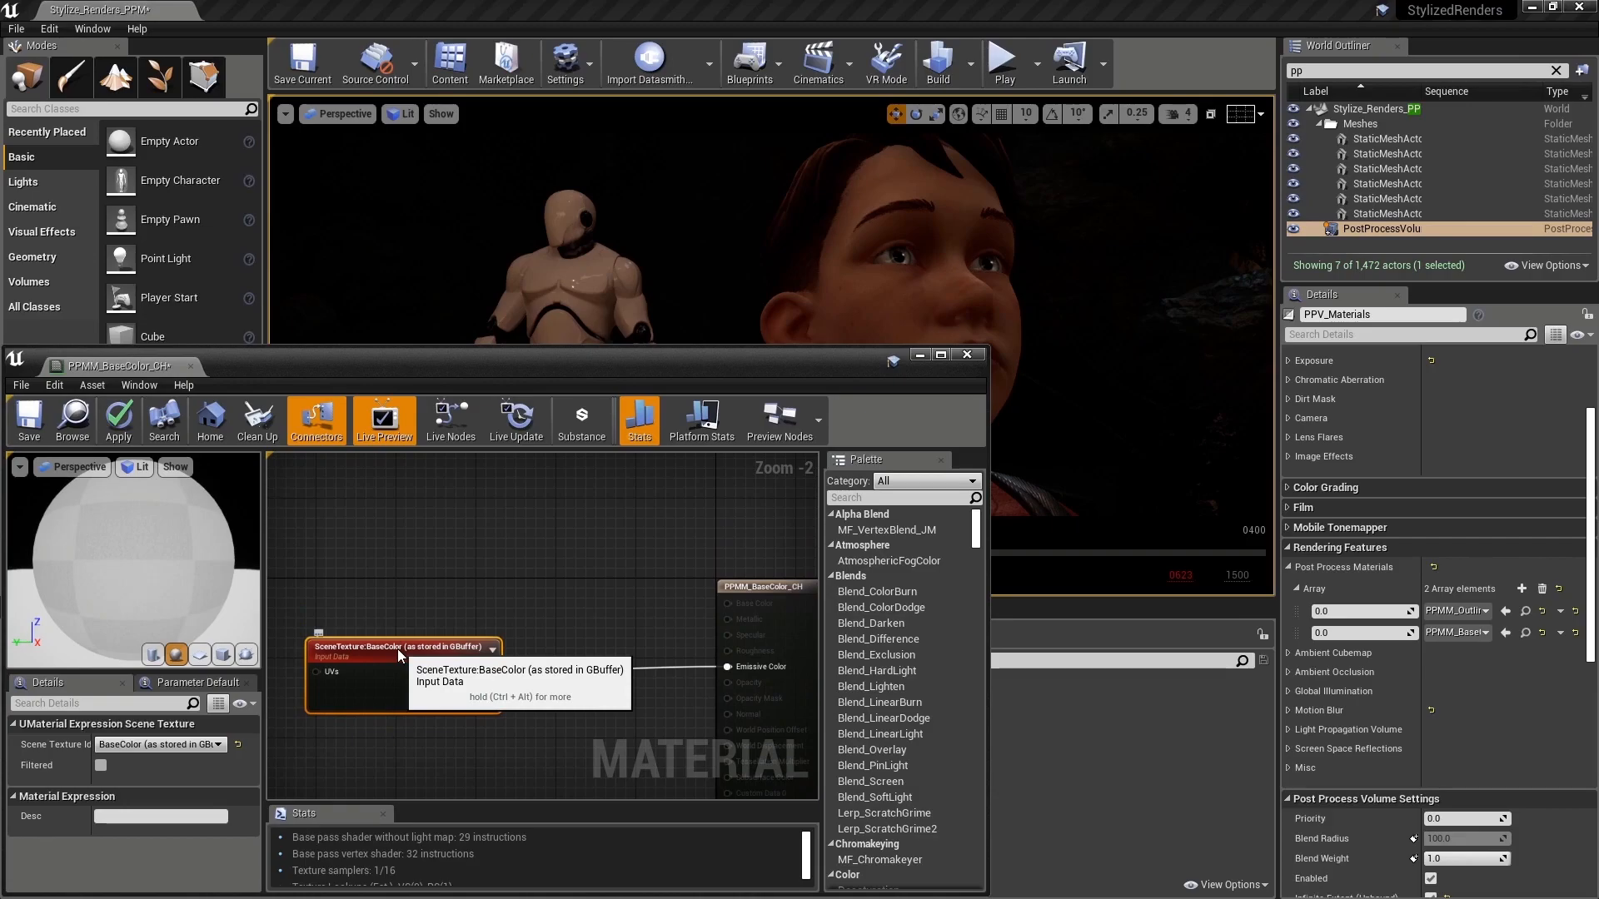
{"action": "key", "text": "ctrl+c"}
{"action": "key", "text": "ctrl+v"}
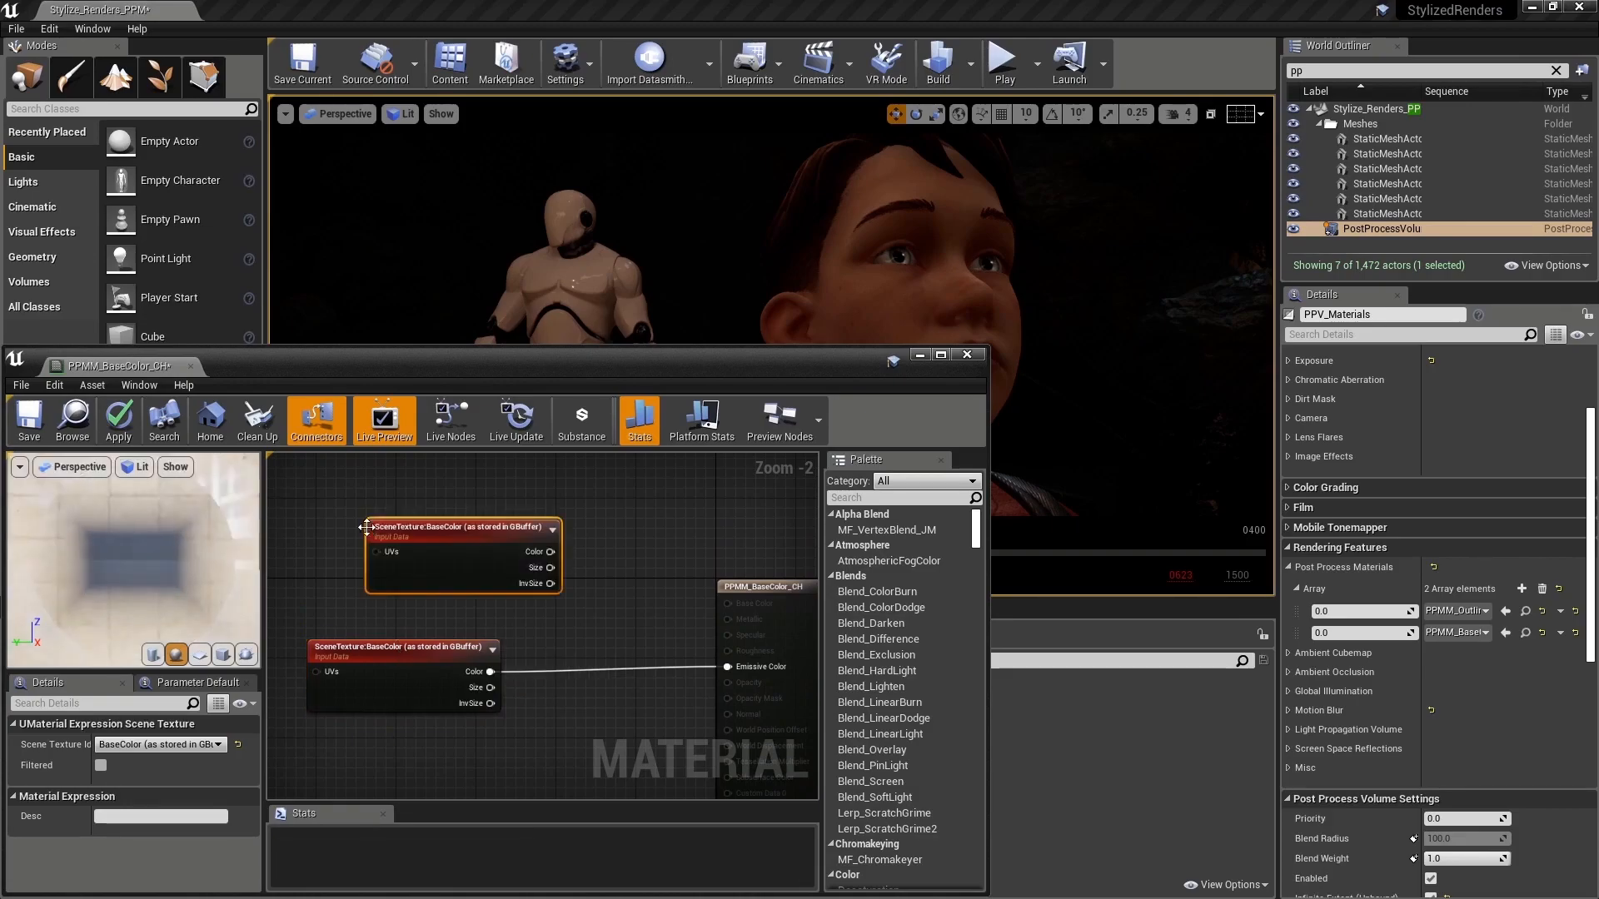
{"action": "left_click", "coordinate": [181, 742]}
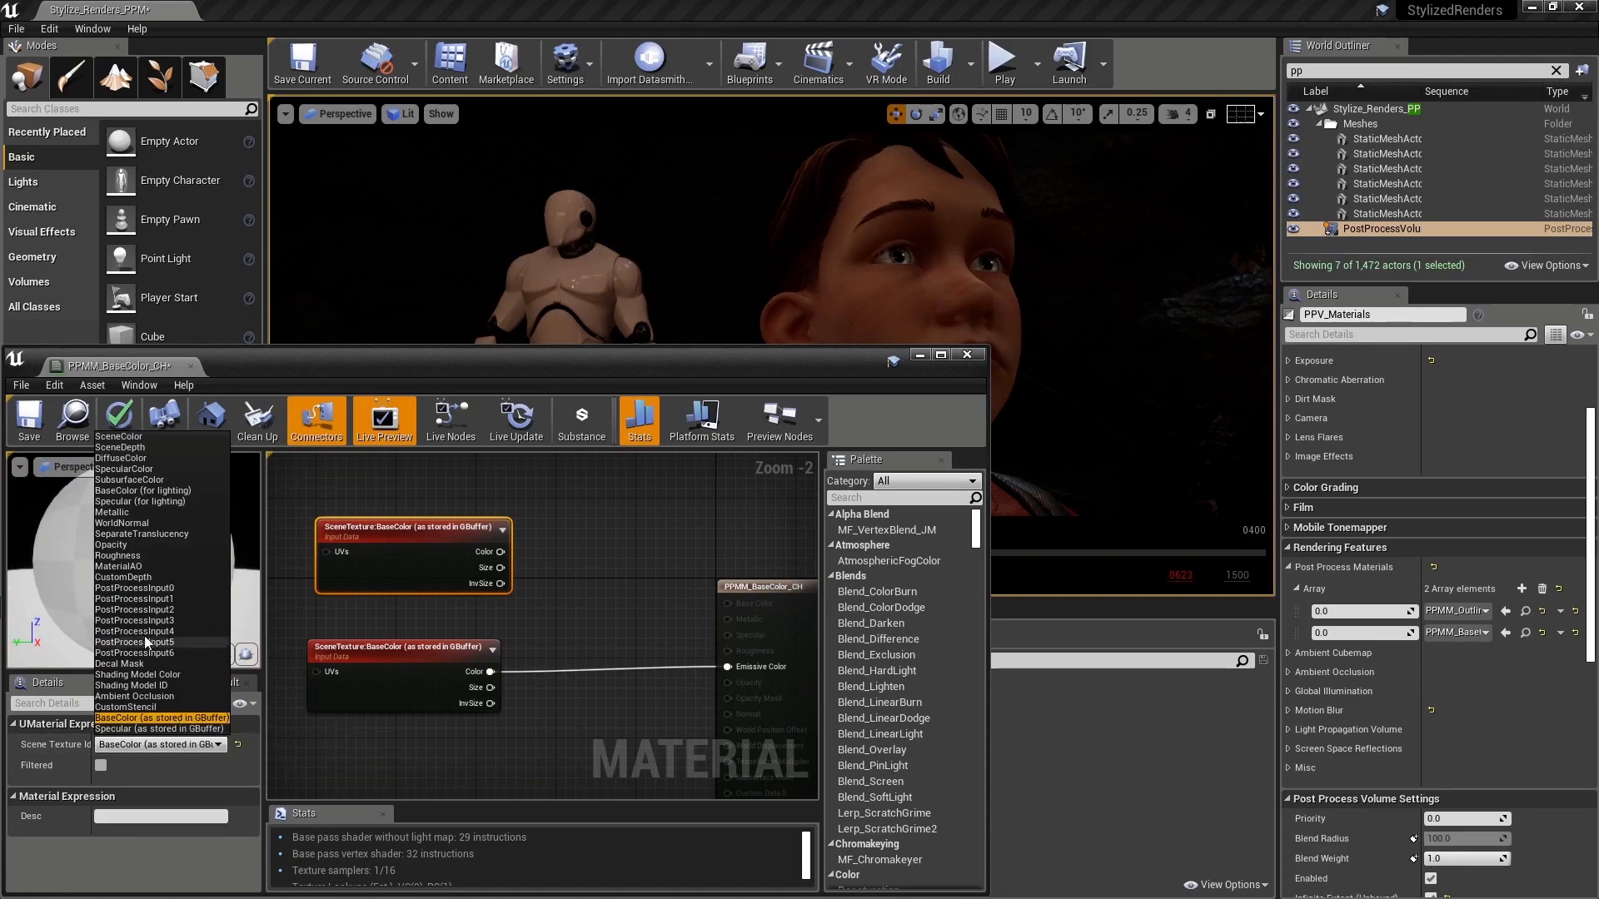
{"action": "left_click", "coordinate": [123, 577]}
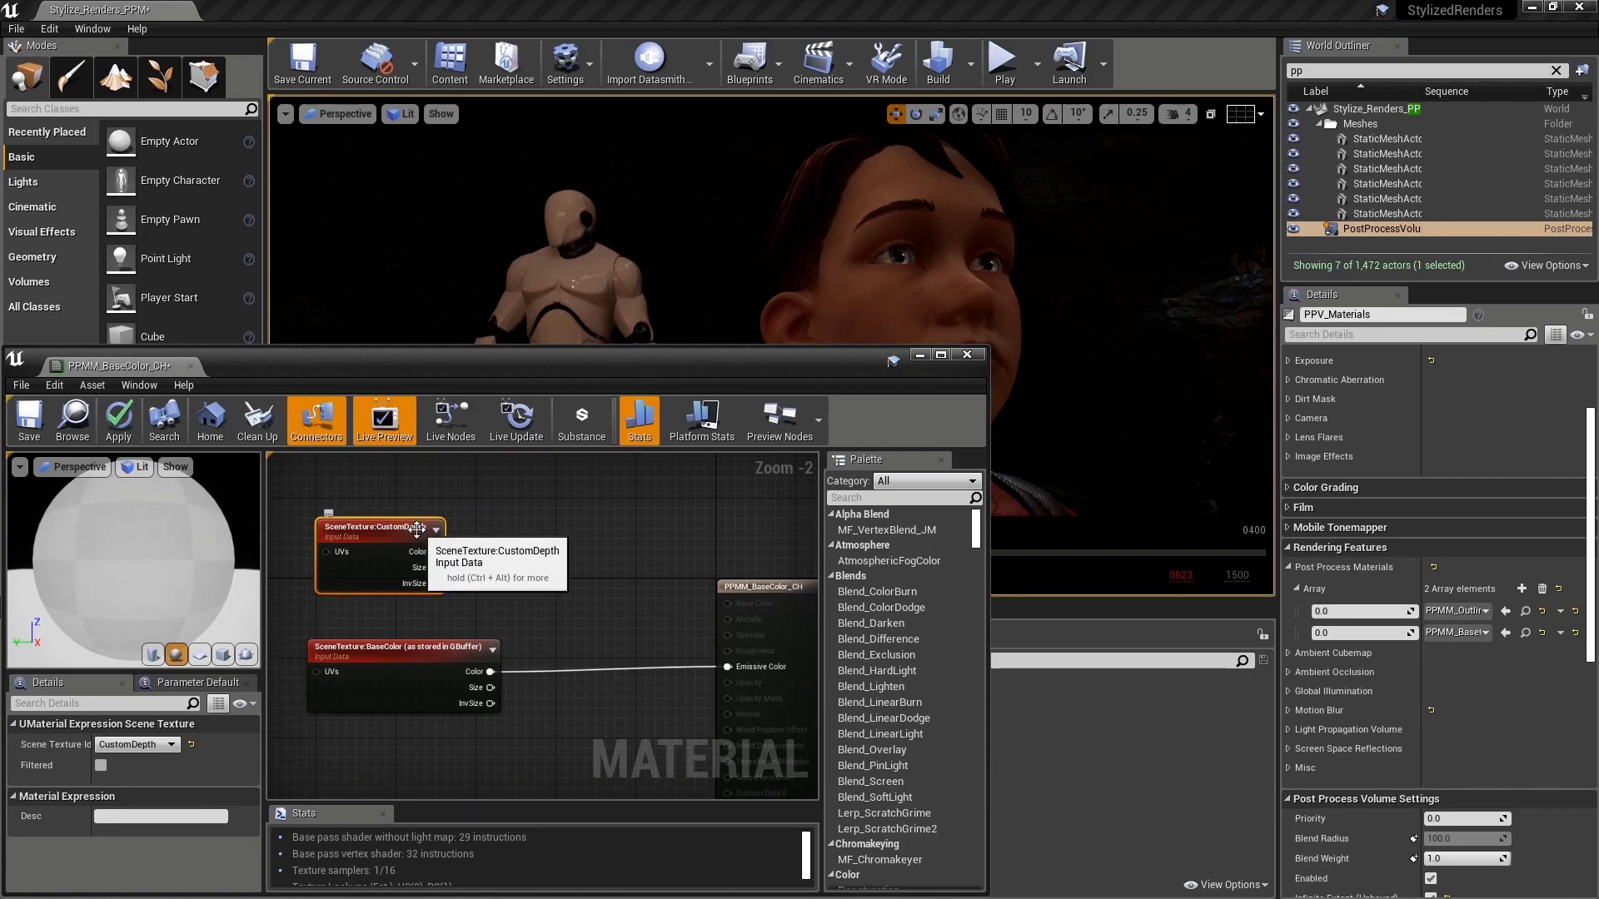
Step: Enable Render CustomDepth Pass on both the boy and mannequin characters, and return the sequence to frame 400
{"action": "left_click", "coordinate": [838, 288]}
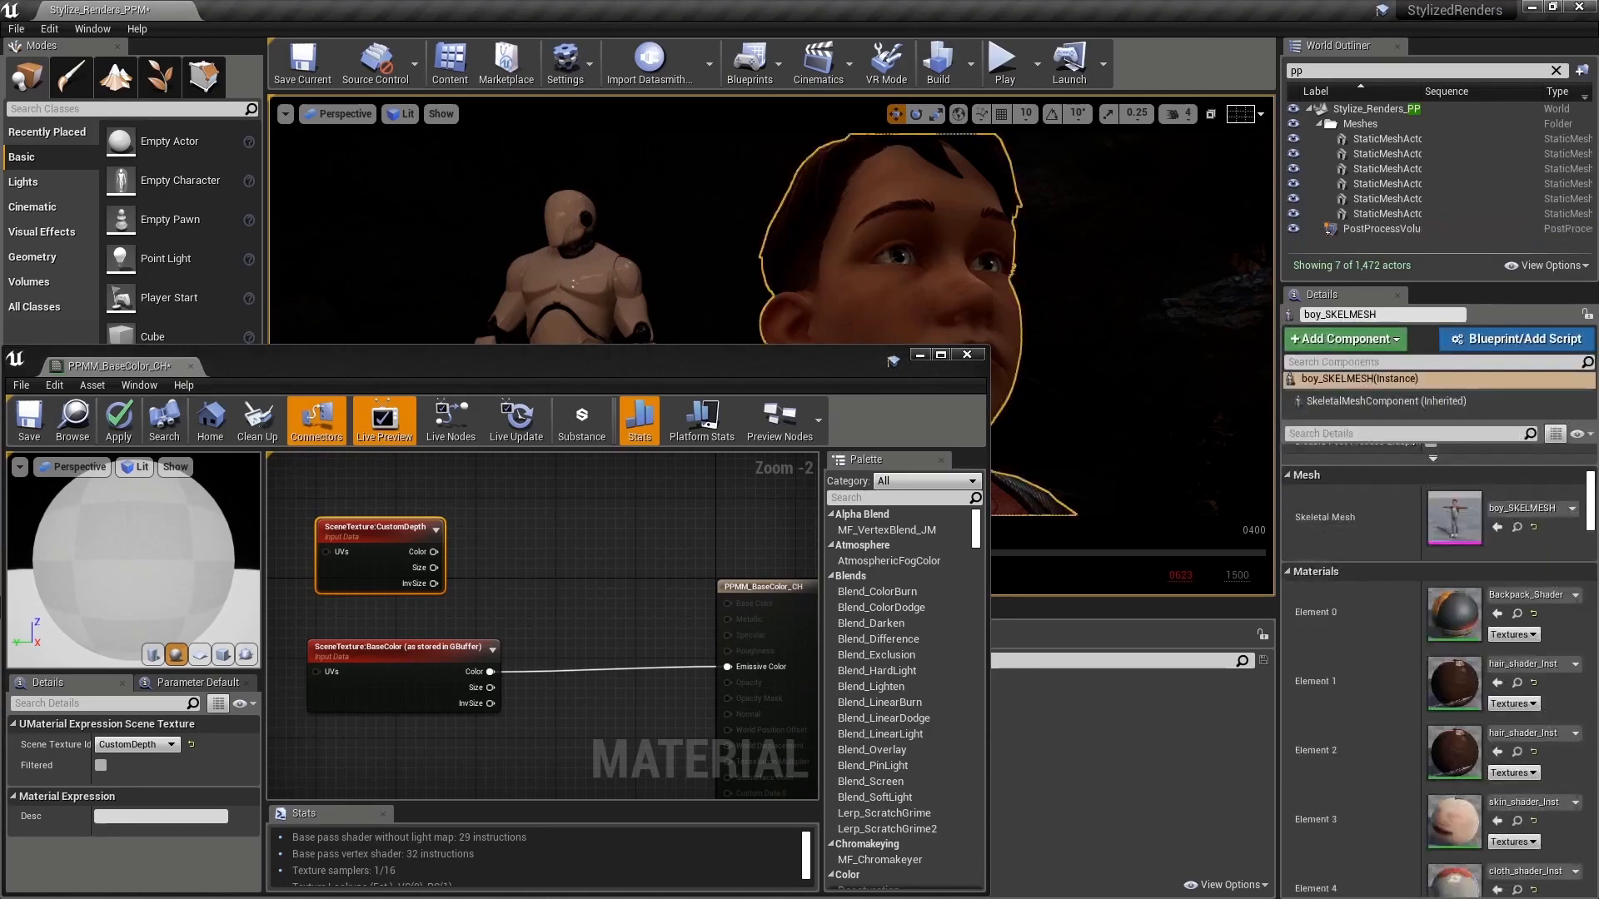
{"action": "left_click", "coordinate": [603, 319], "text": "ctrl"}
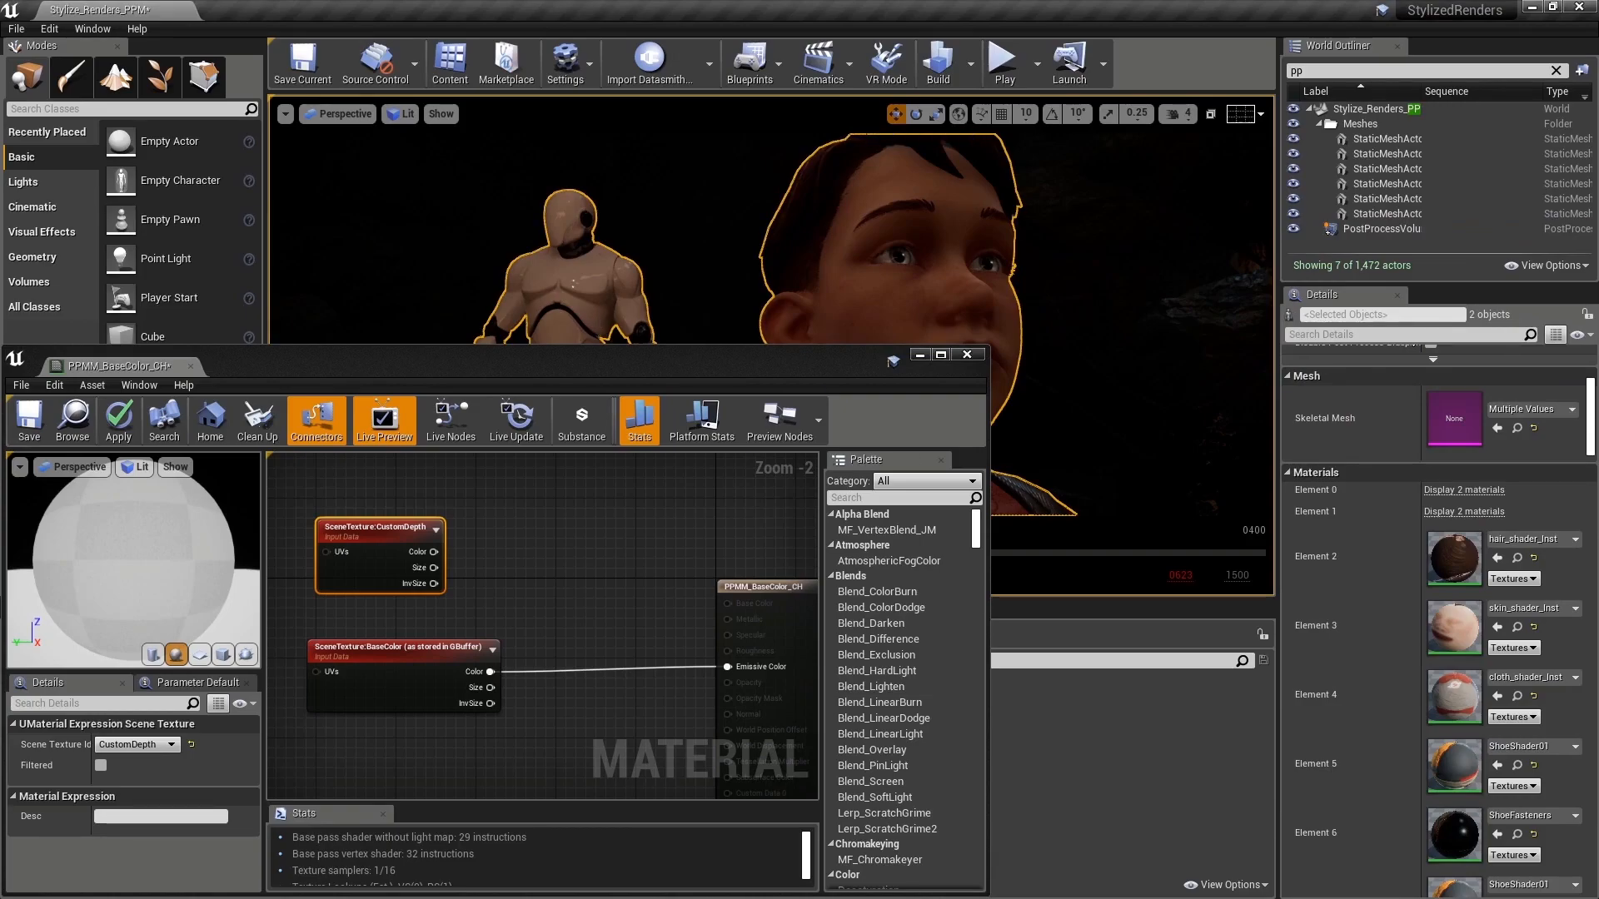
{"action": "left_click", "coordinate": [1316, 334]}
{"action": "type", "text": "cust"}
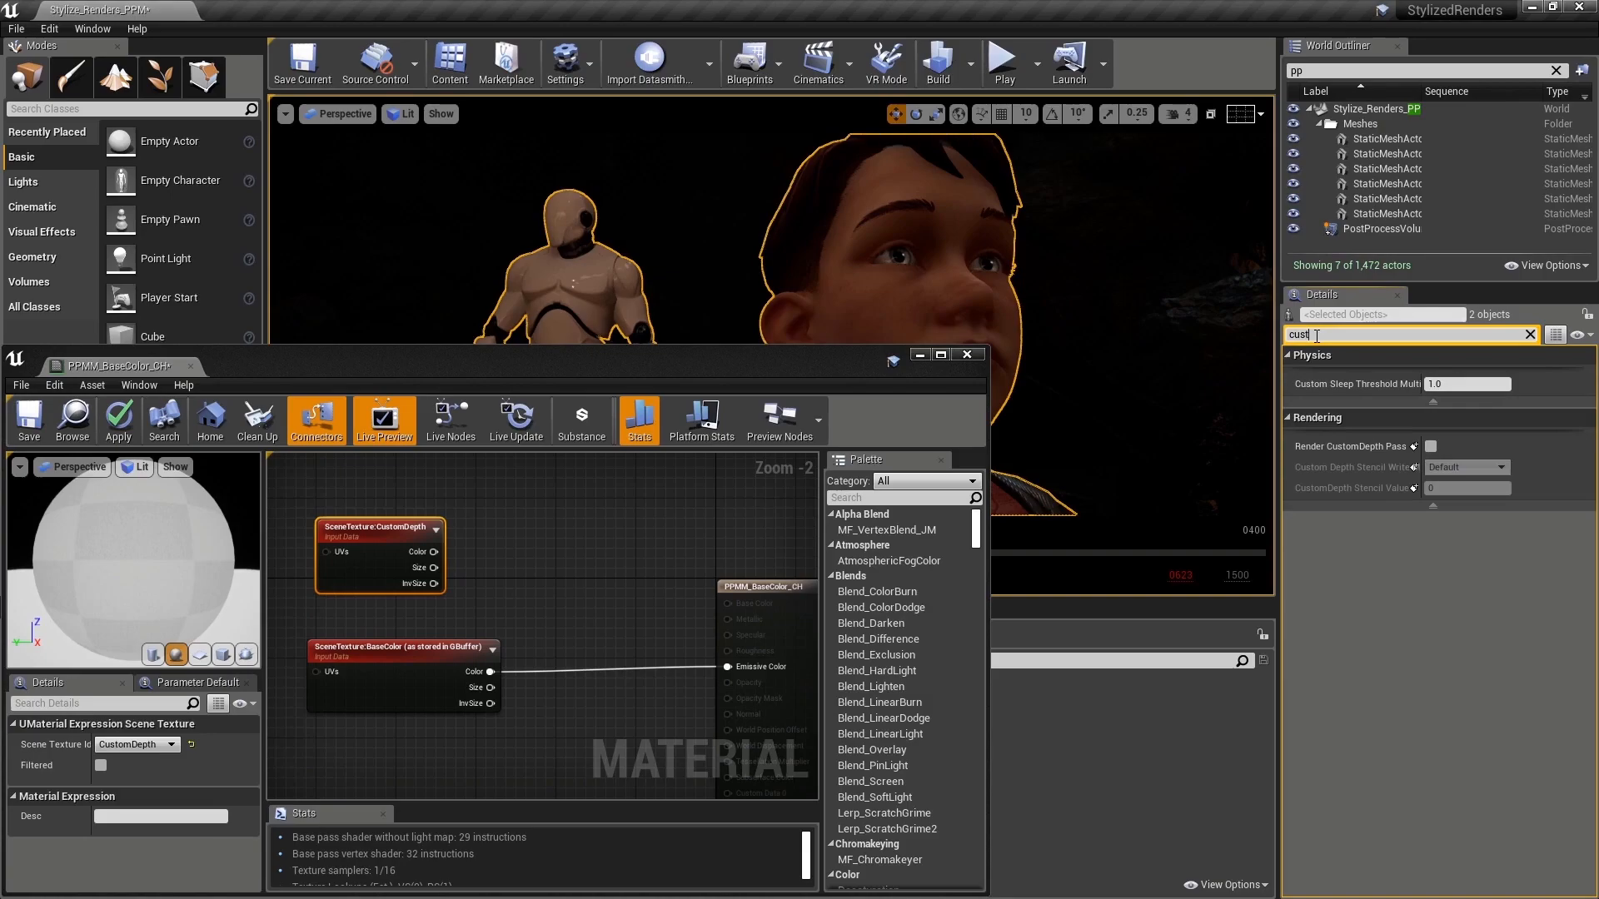
{"action": "mouse_move", "coordinate": [1328, 454]}
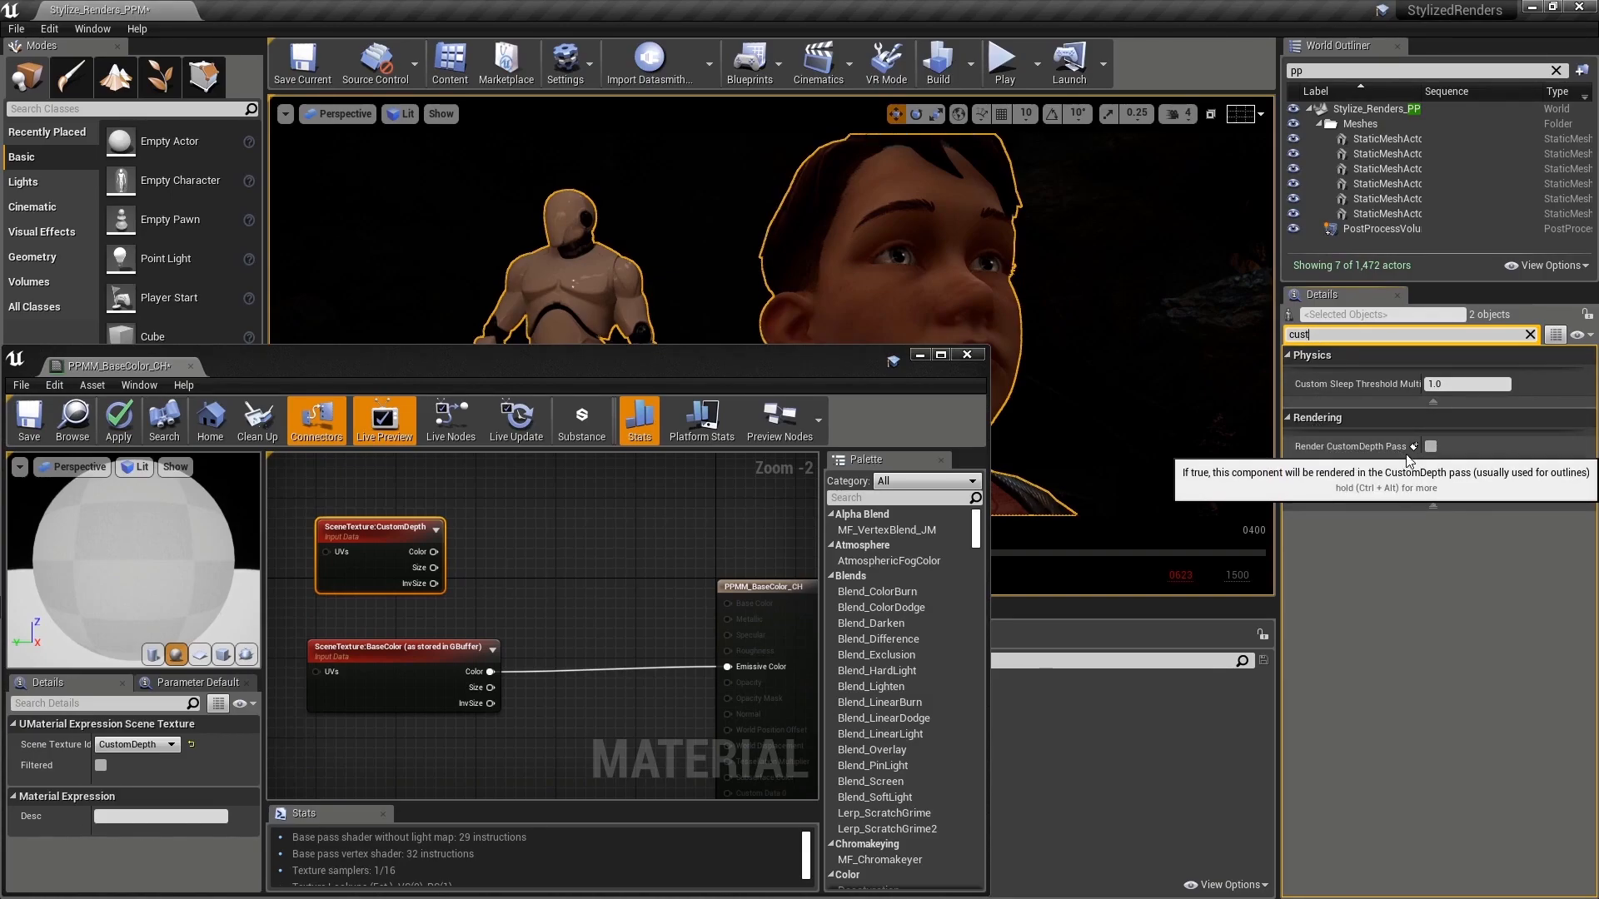
{"action": "left_click", "coordinate": [1431, 447]}
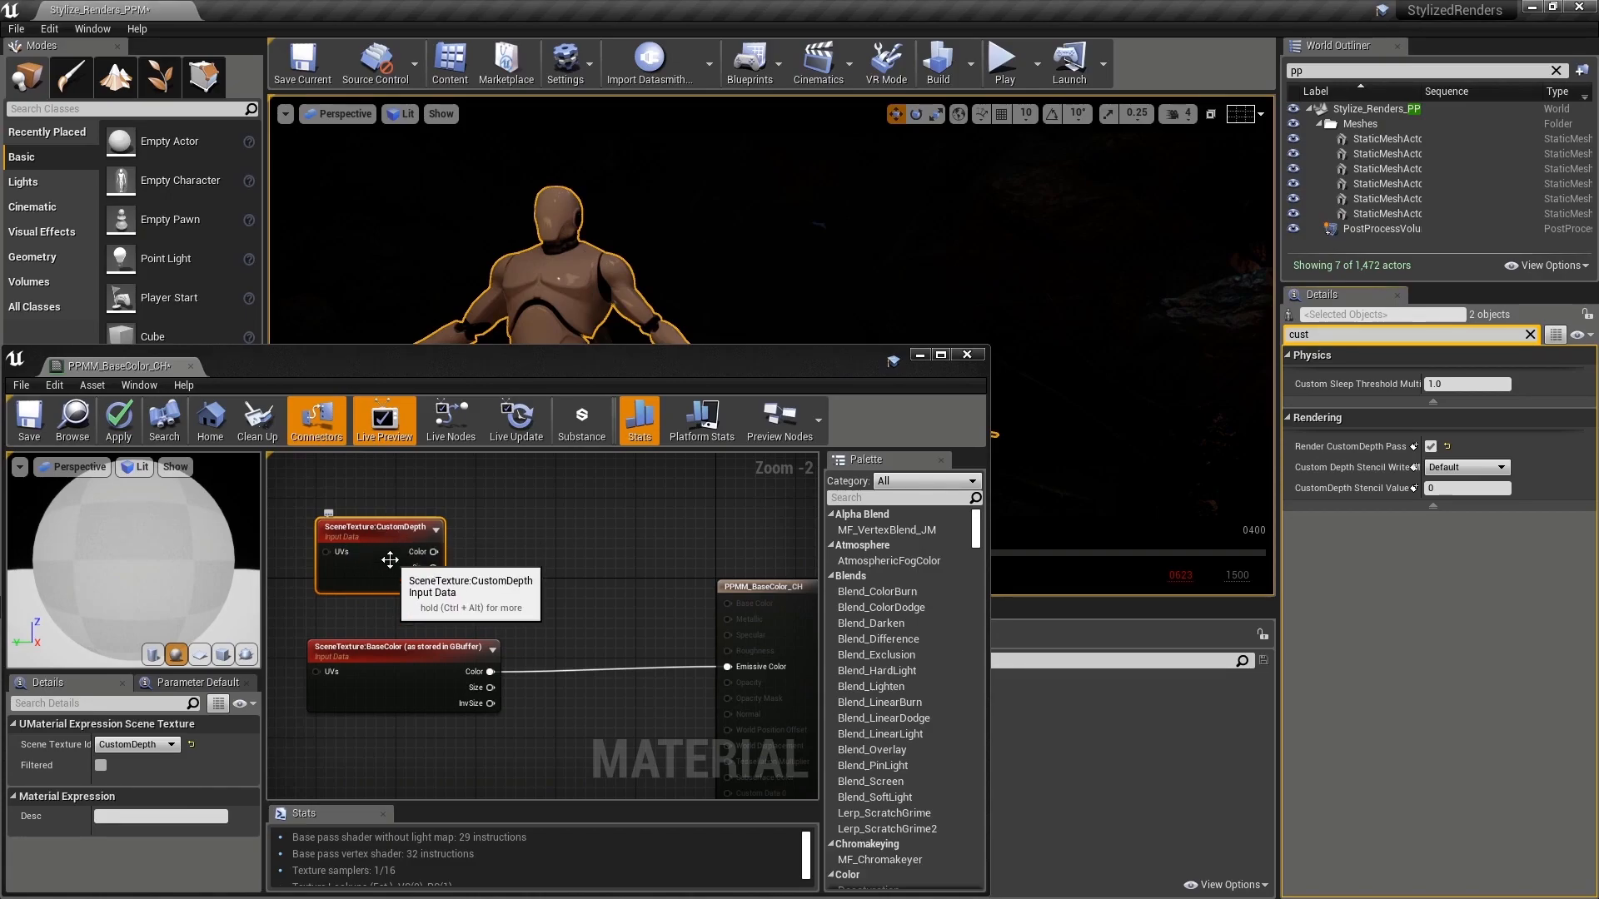
{"action": "left_click", "coordinate": [920, 355]}
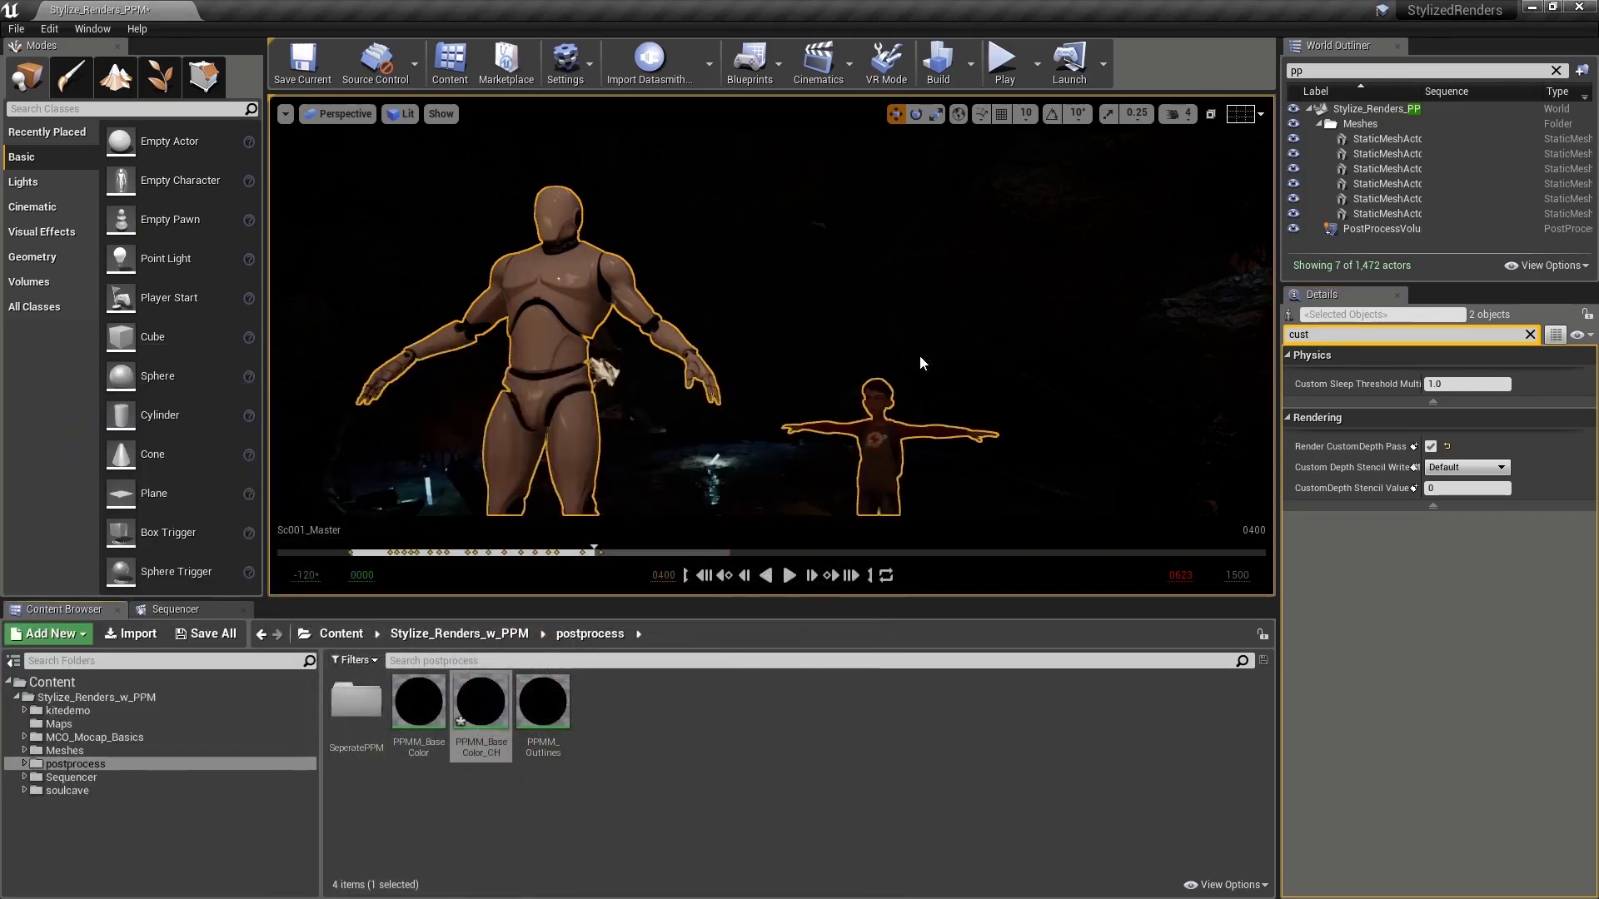
{"action": "left_click_drag", "start_coordinate": [593, 552], "coordinate": [594, 547]}
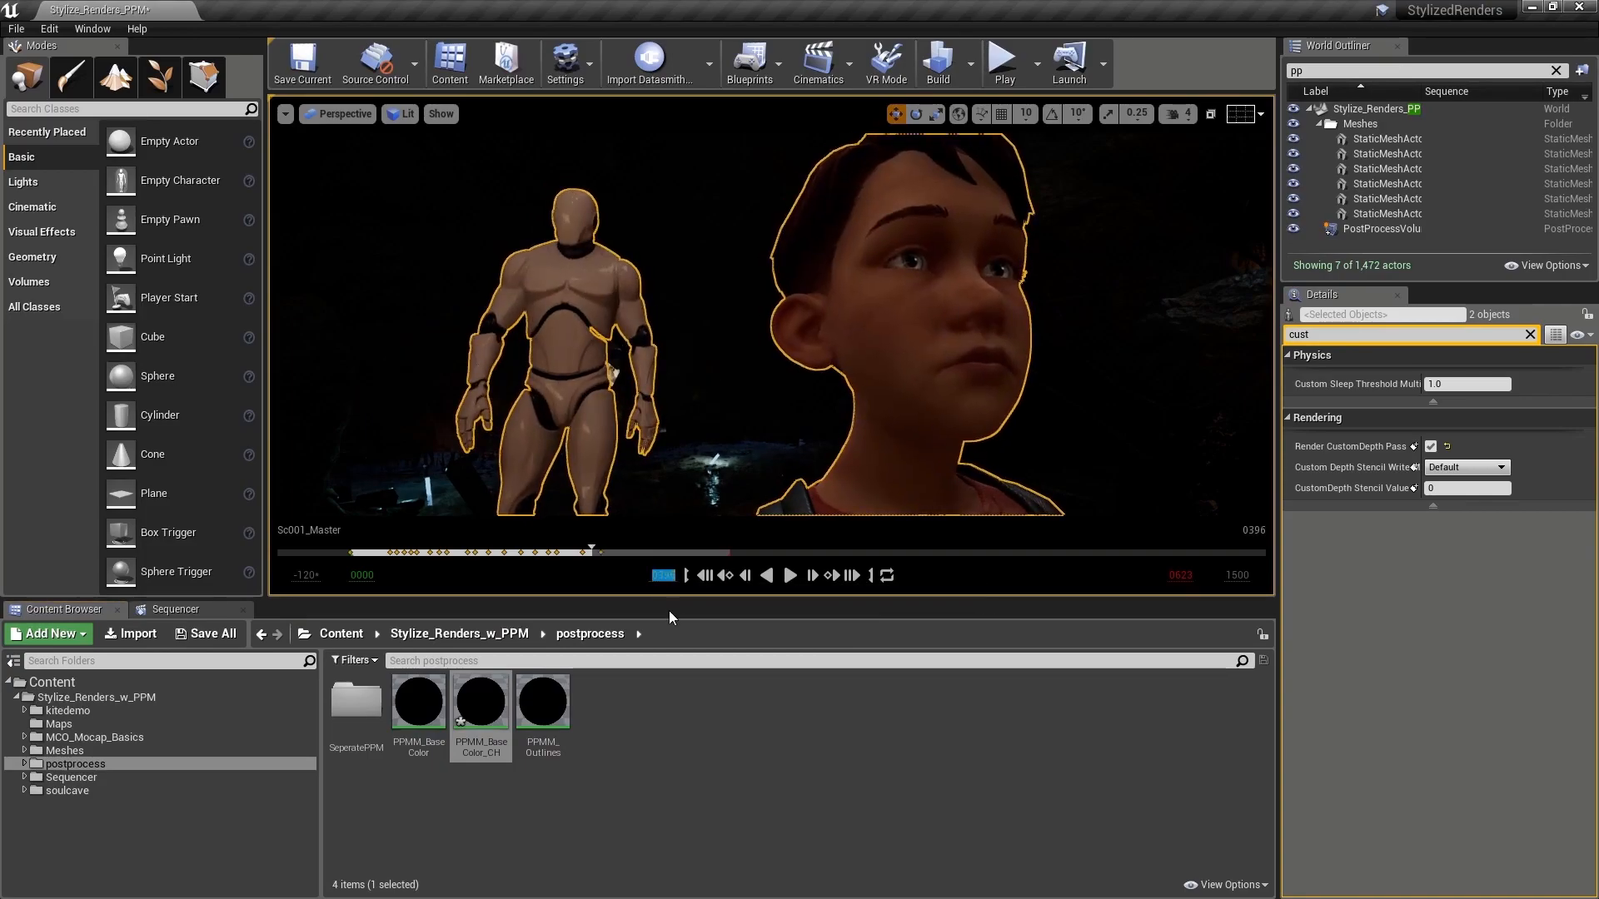
Step: Reopen the PPMM_BaseColor_CH graph and add another SceneTexture node set to SceneDepth below the CustomDepth node
{"action": "double_click", "coordinate": [481, 702]}
{"action": "right_click_drag", "start_coordinate": [482, 592], "coordinate": [574, 641]}
{"action": "left_click_drag", "start_coordinate": [458, 578], "coordinate": [318, 599]}
{"action": "right_click_drag", "start_coordinate": [403, 562], "coordinate": [564, 545]}
{"action": "left_click_drag", "start_coordinate": [490, 584], "coordinate": [402, 631]}
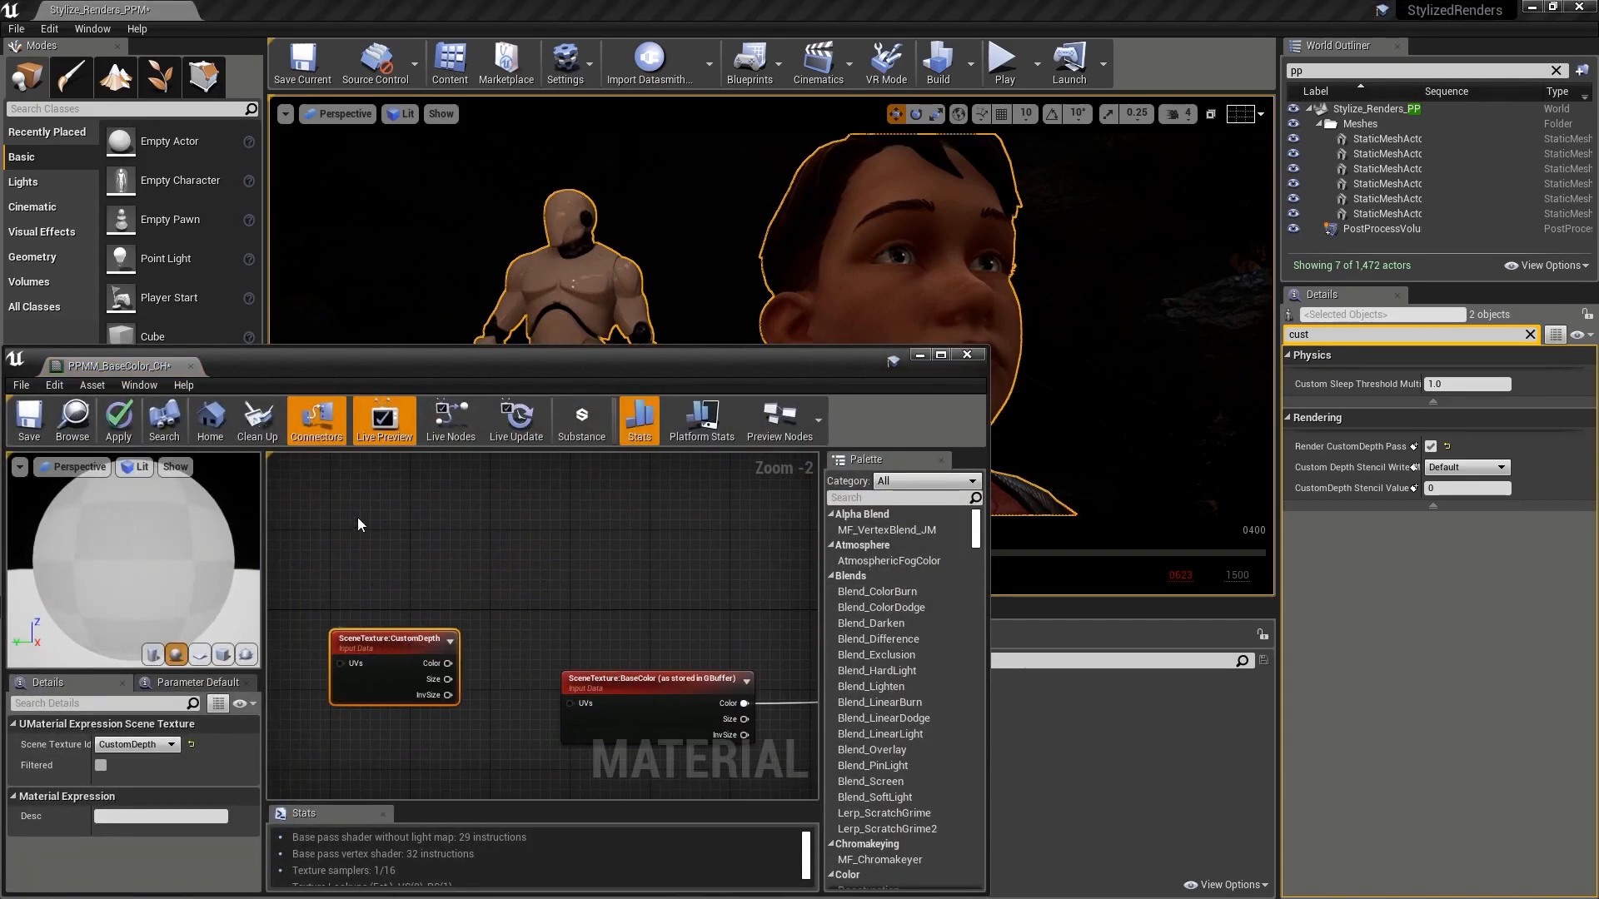
{"action": "key", "text": "ctrl+v"}
{"action": "left_click_drag", "start_coordinate": [415, 531], "coordinate": [387, 739]}
{"action": "left_click", "coordinate": [148, 748]}
{"action": "left_click", "coordinate": [125, 458]}
{"action": "mouse_move", "coordinate": [365, 604]}
{"action": "left_mouse_down"}
{"action": "mouse_move", "coordinate": [397, 738]}
{"action": "mouse_move", "coordinate": [367, 584]}
{"action": "left_mouse_up"}
{"action": "right_click_drag", "start_coordinate": [502, 597], "coordinate": [506, 618]}
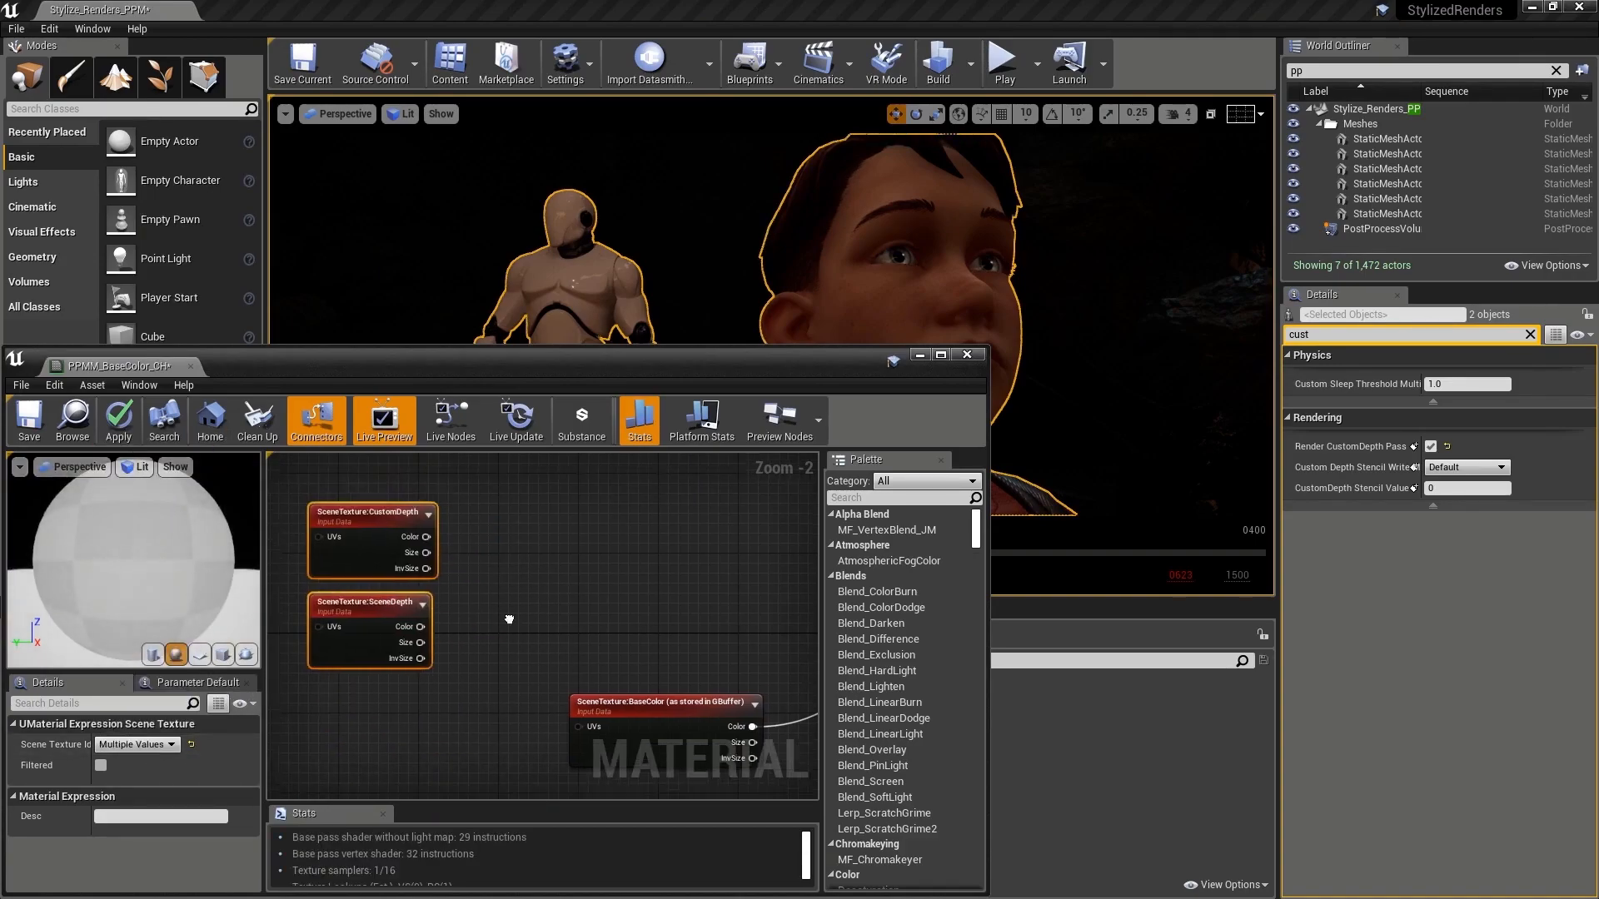
Step: Add a Subtract node with CustomDepth color into A and SceneDepth color into B, feed it to Emissive Color, and save
{"action": "right_click", "coordinate": [482, 571]}
{"action": "type", "text": "subtract"}
{"action": "key", "text": "Return"}
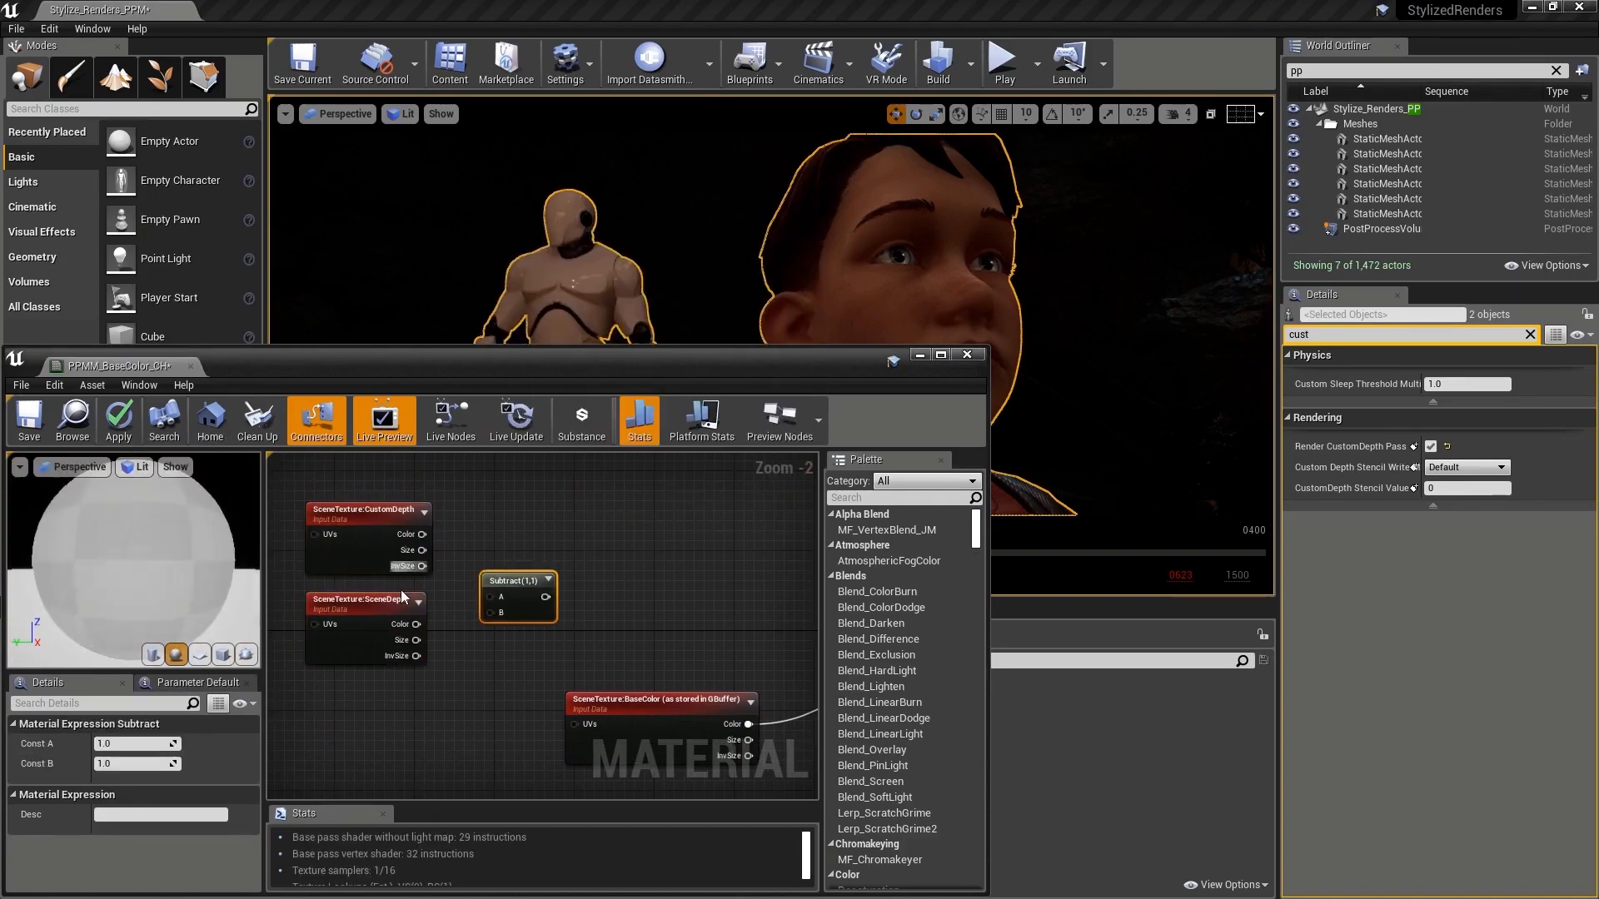
{"action": "left_click_drag", "start_coordinate": [422, 534], "coordinate": [493, 612]}
{"action": "scroll", "coordinate": [464, 583], "scroll_direction": "down", "scroll_amount": 2}
{"action": "right_click_drag", "start_coordinate": [493, 612], "coordinate": [420, 580]}
{"action": "left_click_drag", "start_coordinate": [393, 575], "coordinate": [694, 657]}
{"action": "right_click_drag", "start_coordinate": [454, 494], "coordinate": [533, 512]}
{"action": "left_click", "coordinate": [29, 418]}
Step: Insert a Clamp node between the Subtract output and Emissive Color, and save the material
{"action": "right_click_drag", "start_coordinate": [553, 572], "coordinate": [534, 530]}
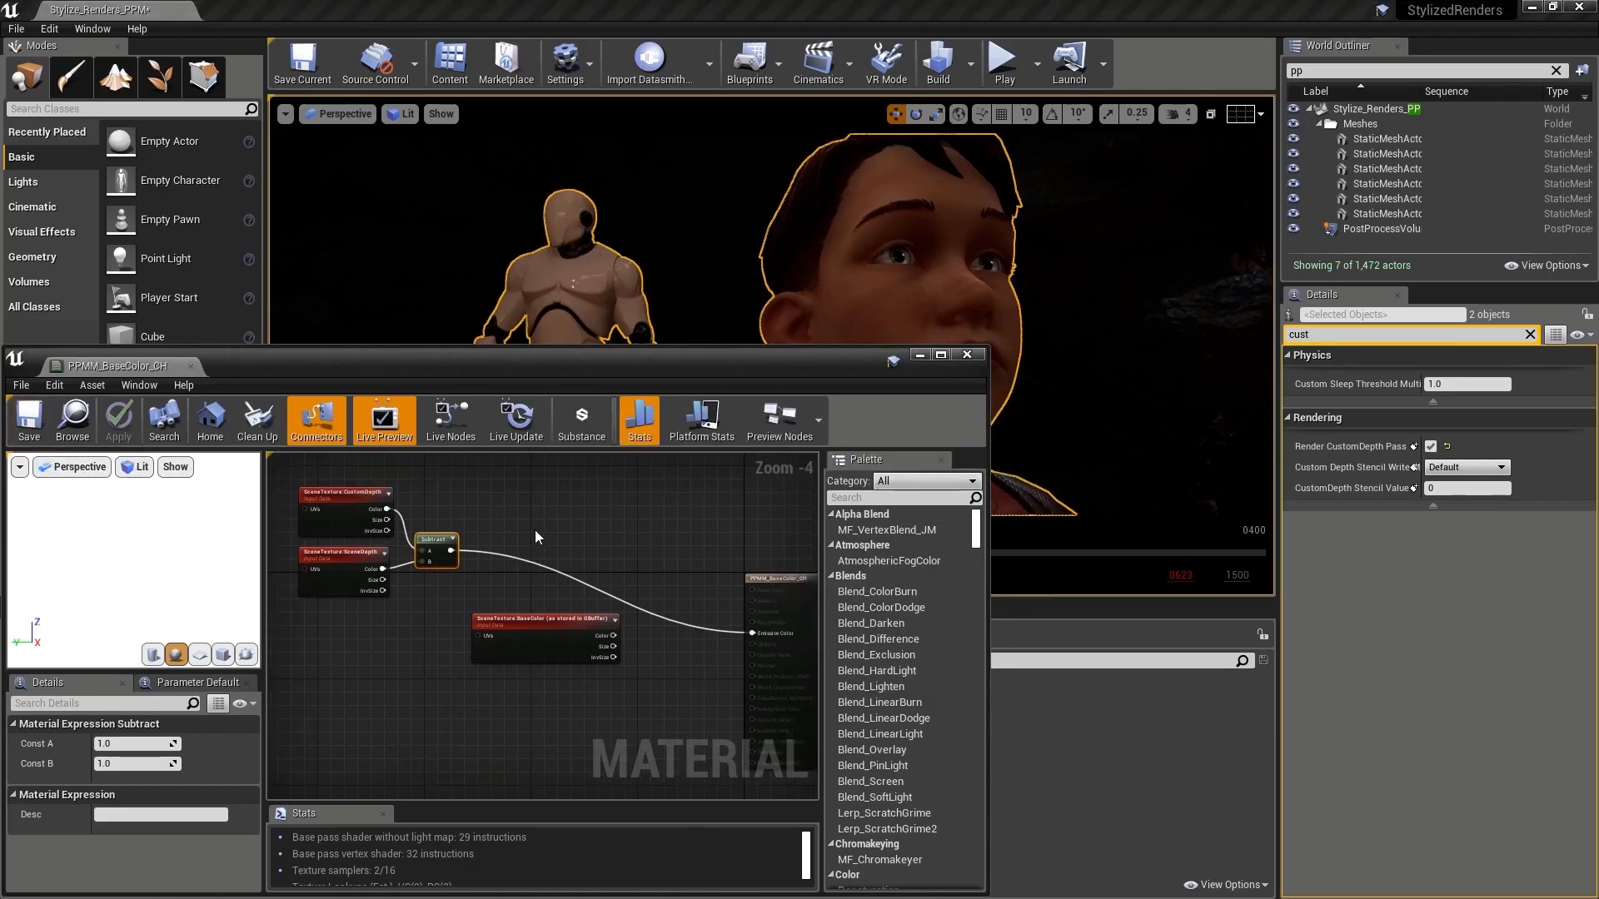
{"action": "right_click", "coordinate": [517, 523]}
{"action": "type", "text": "clamp"}
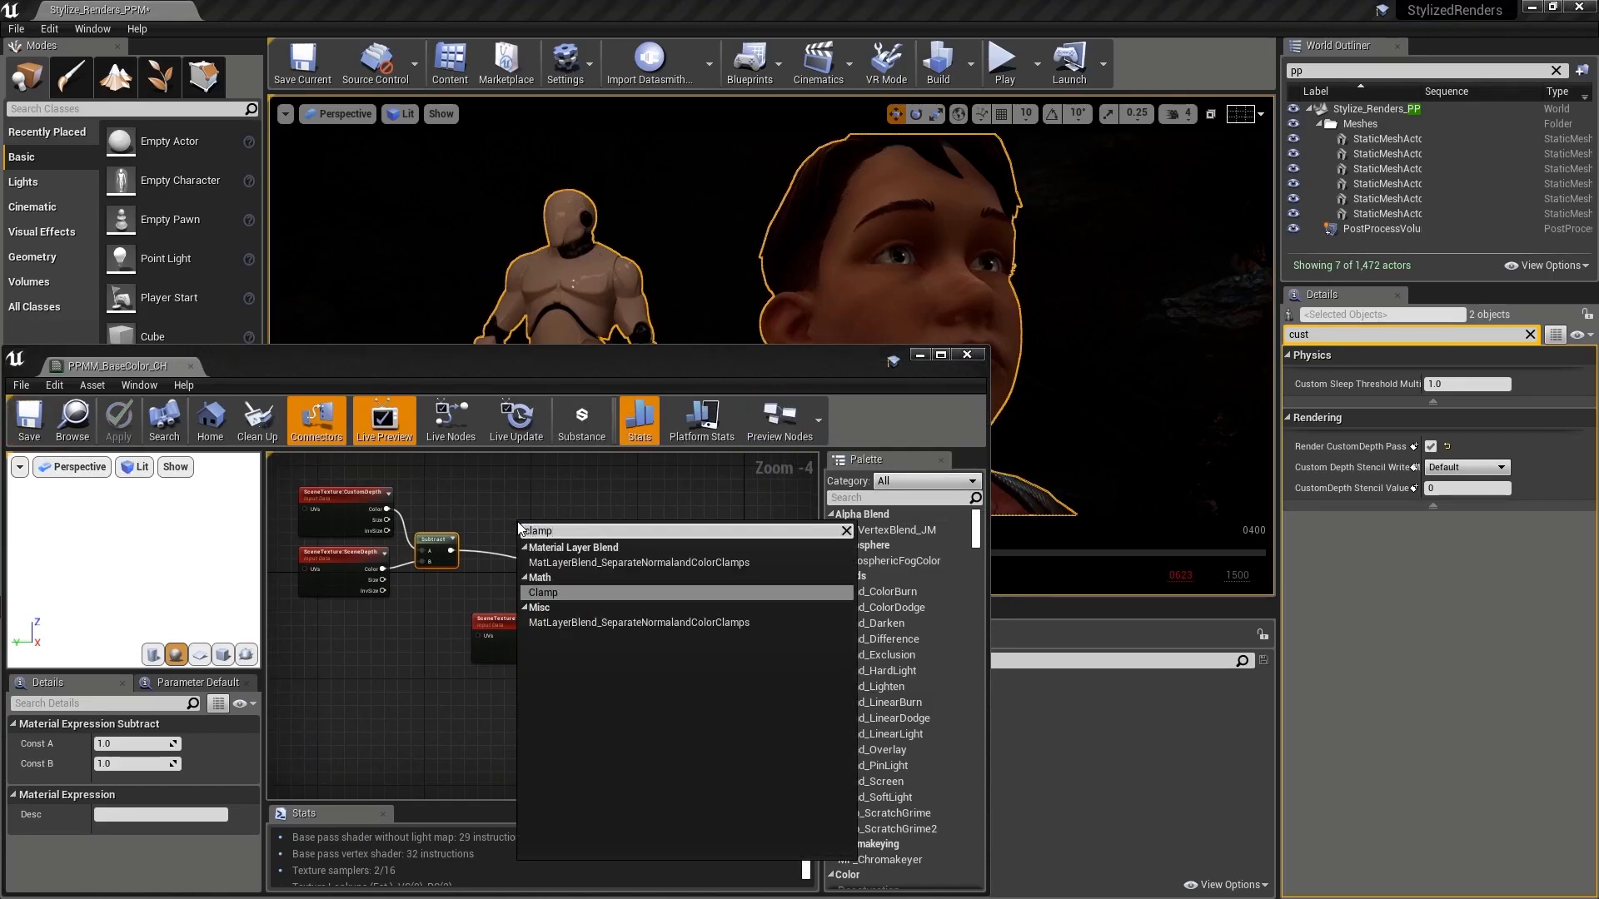
{"action": "key", "text": "Return"}
{"action": "left_click_drag", "start_coordinate": [451, 550], "coordinate": [754, 632]}
{"action": "left_click", "coordinate": [72, 419]}
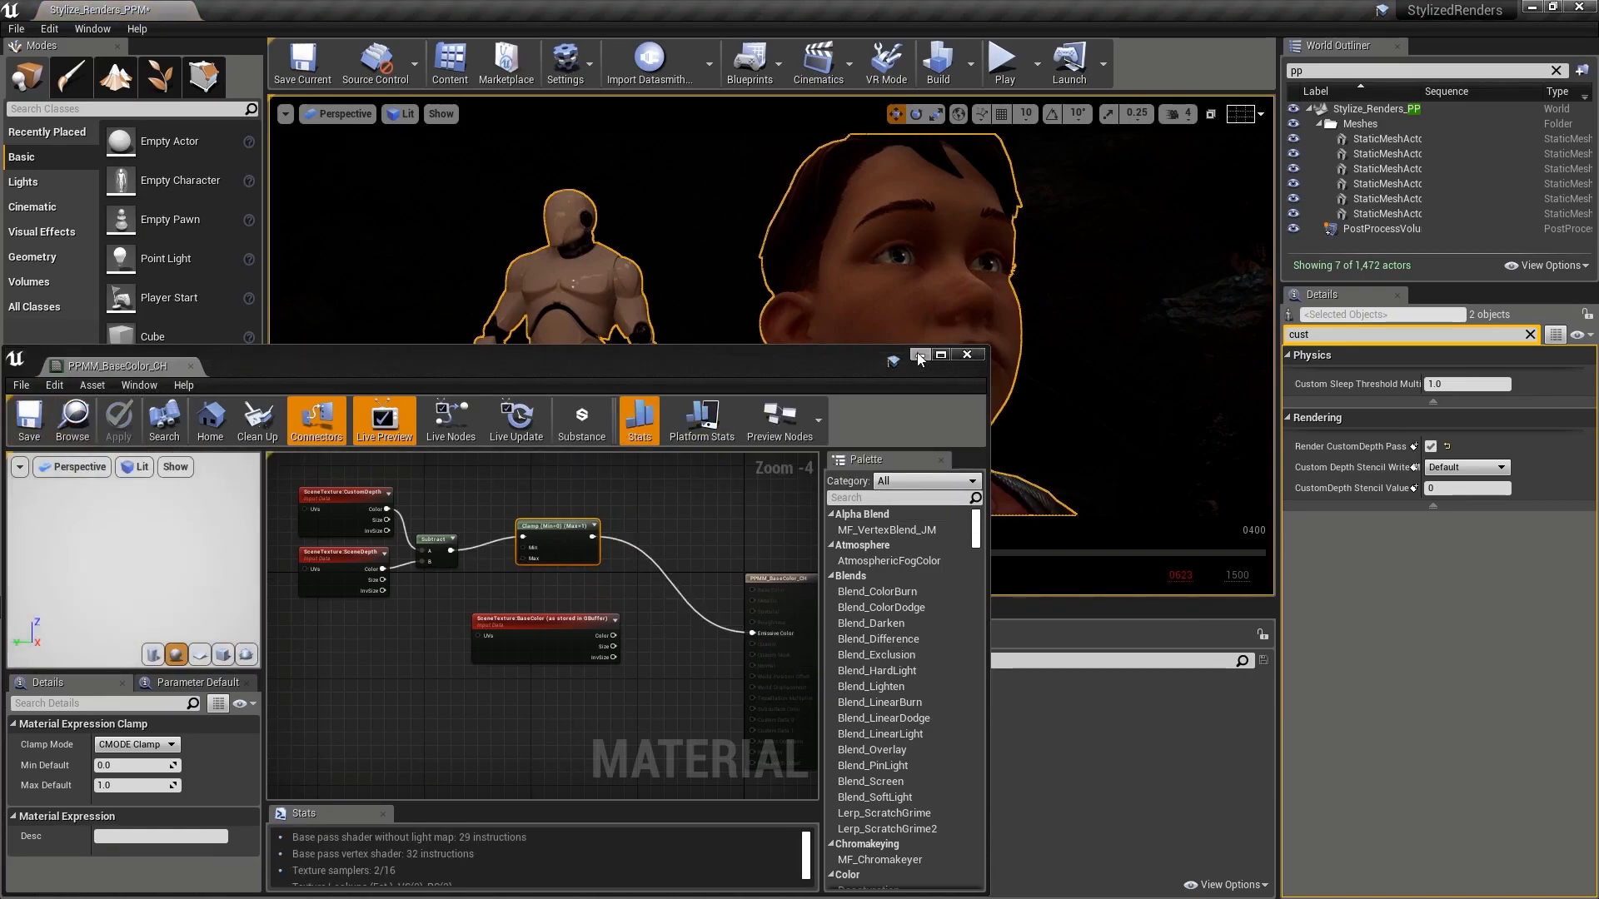
Step: Add a third post process material entry to PPV_Materials and assign PPMM_BaseColor_CH to it
{"action": "left_click", "coordinate": [1530, 335]}
{"action": "left_click", "coordinate": [1377, 228]}
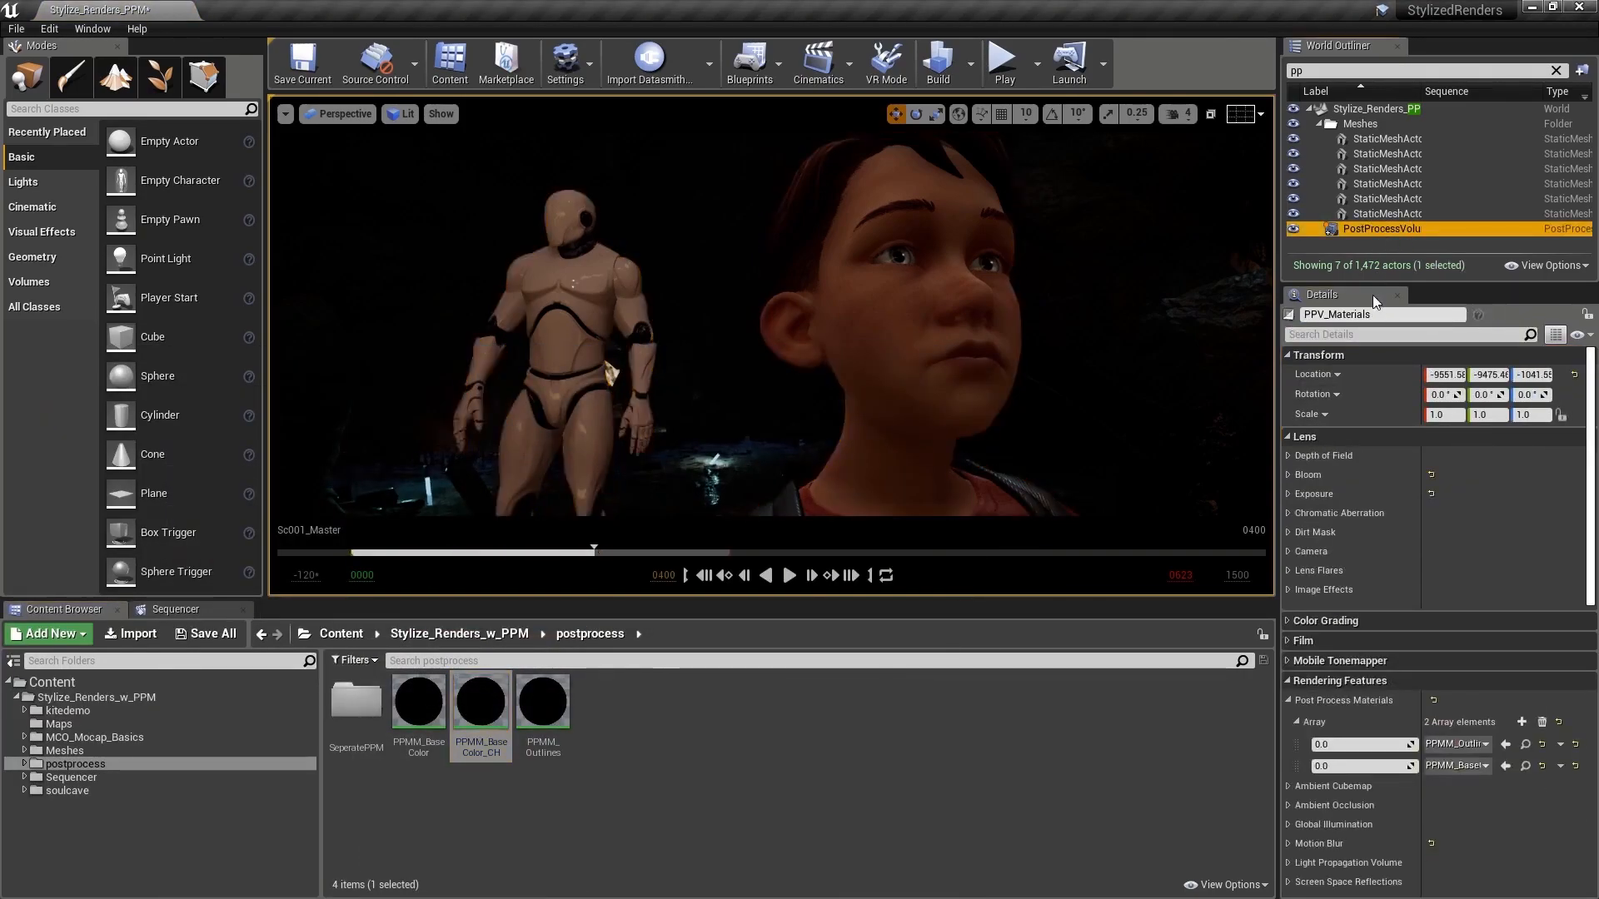
{"action": "left_click", "coordinate": [1522, 722]}
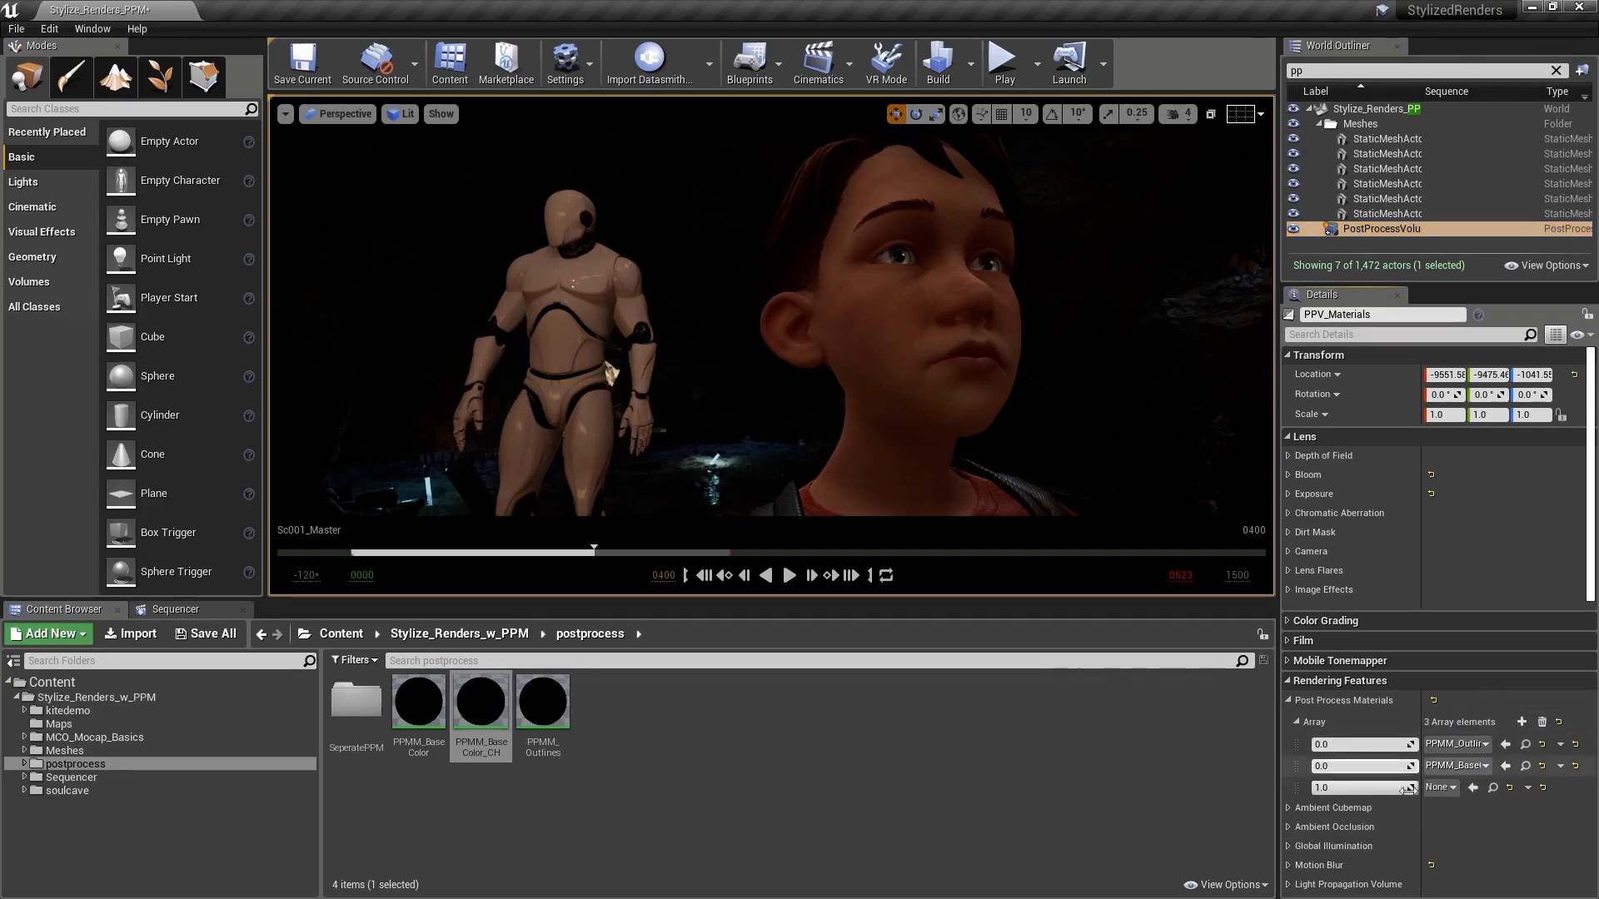
{"action": "left_click", "coordinate": [1473, 787]}
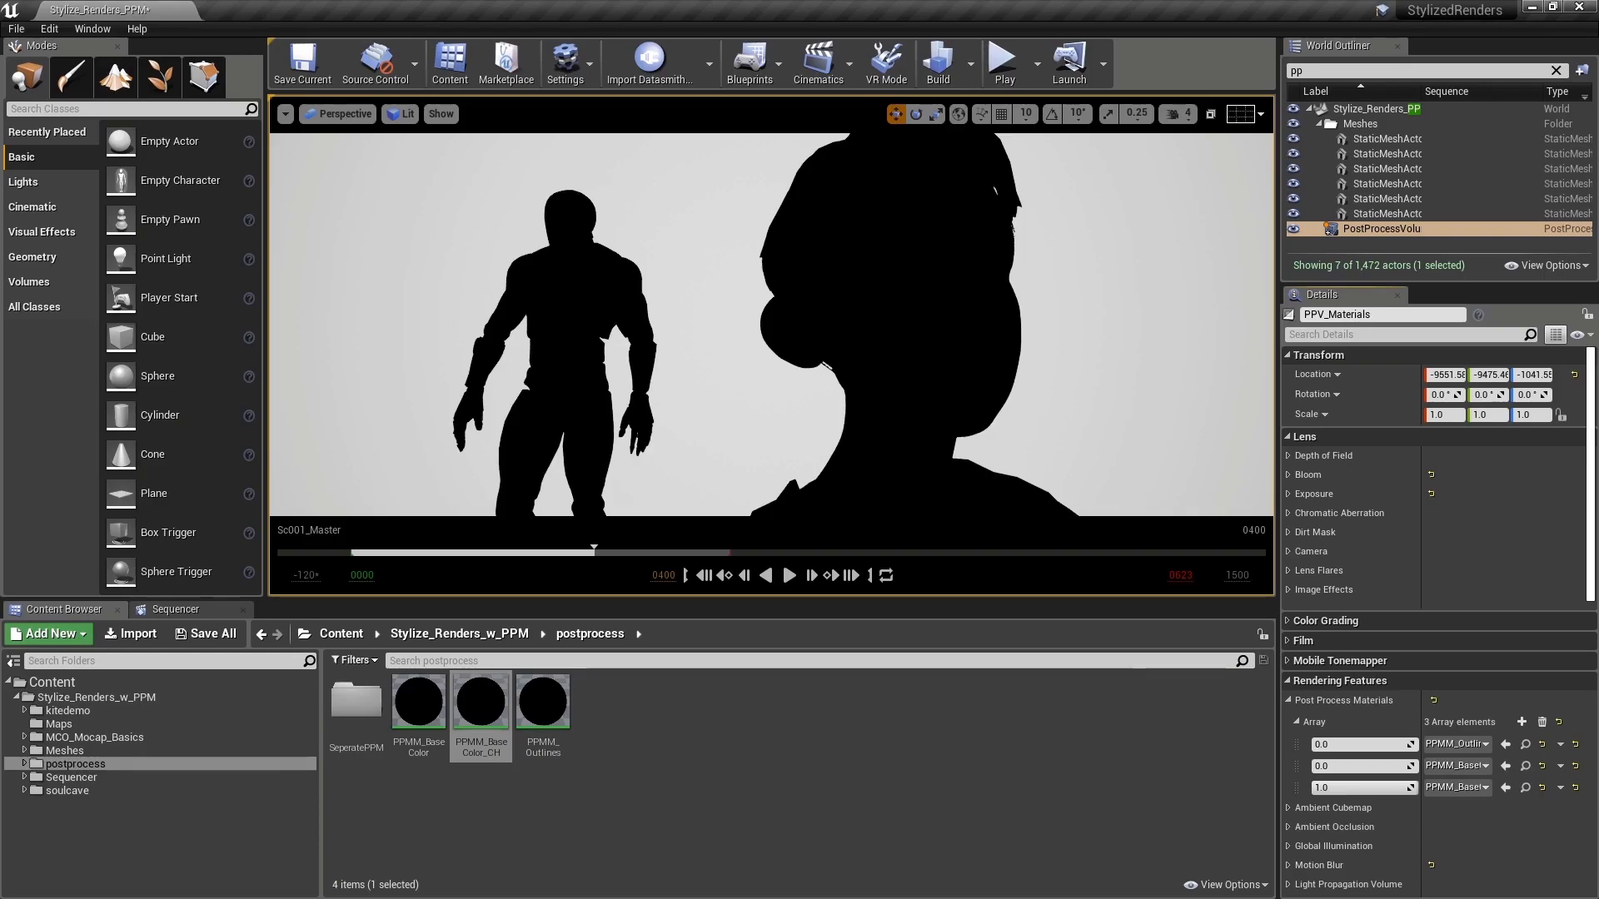
Step: Insert a OneMinus node between Subtract and Clamp in PPMM_BaseColor_CH, save the material, and line the node up with them
{"action": "double_click", "coordinate": [481, 704]}
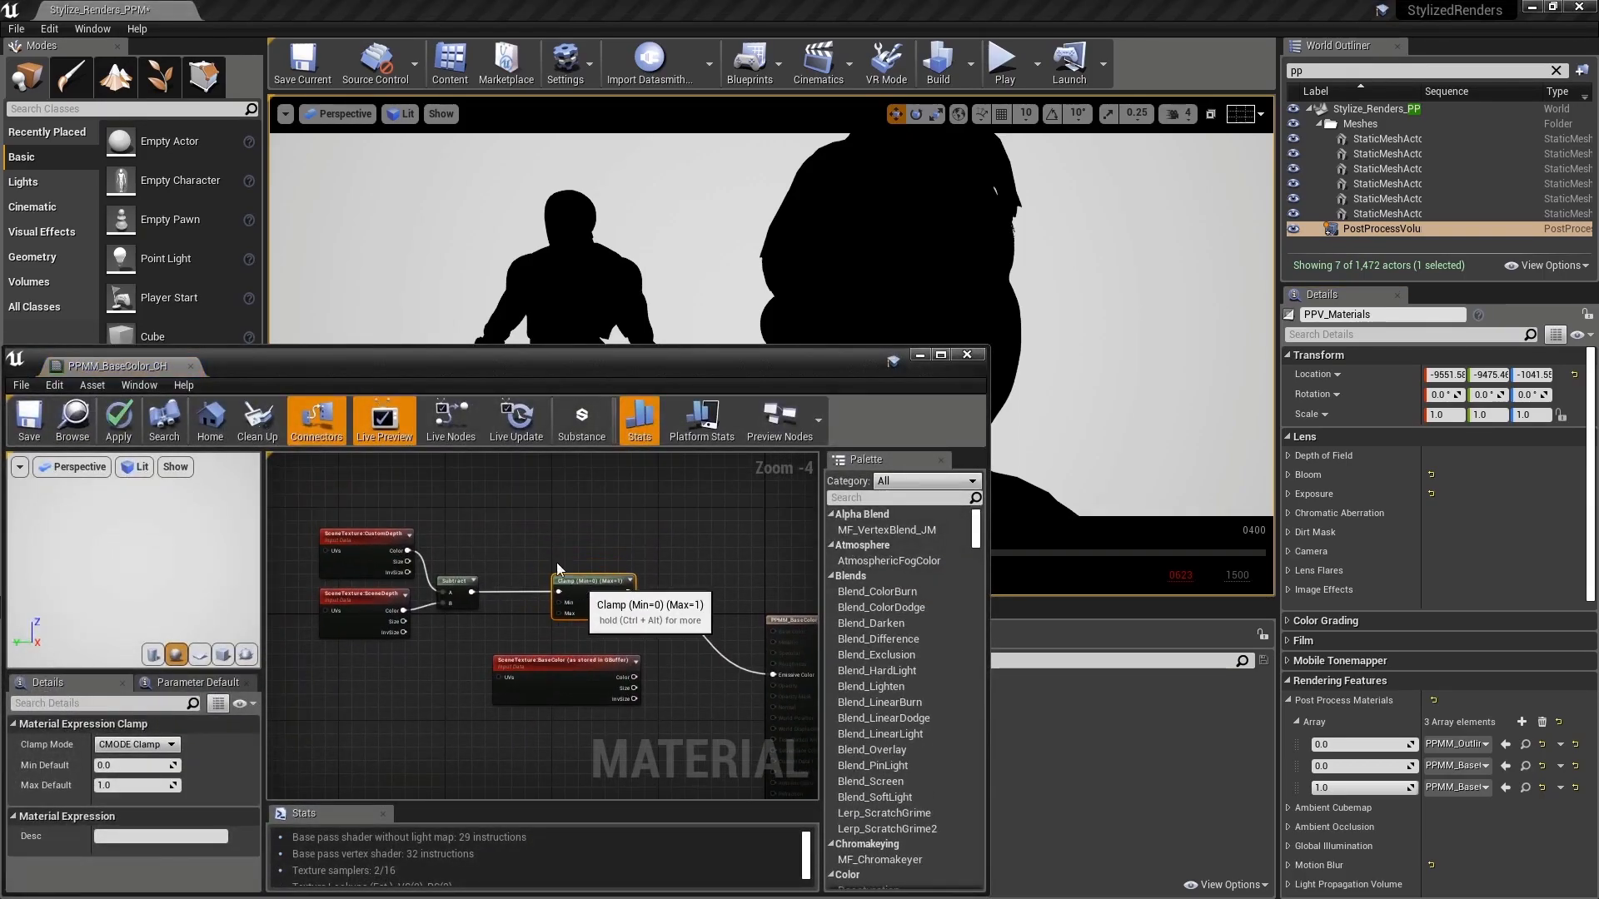
{"action": "right_click", "coordinate": [489, 533]}
{"action": "type", "text": "one"}
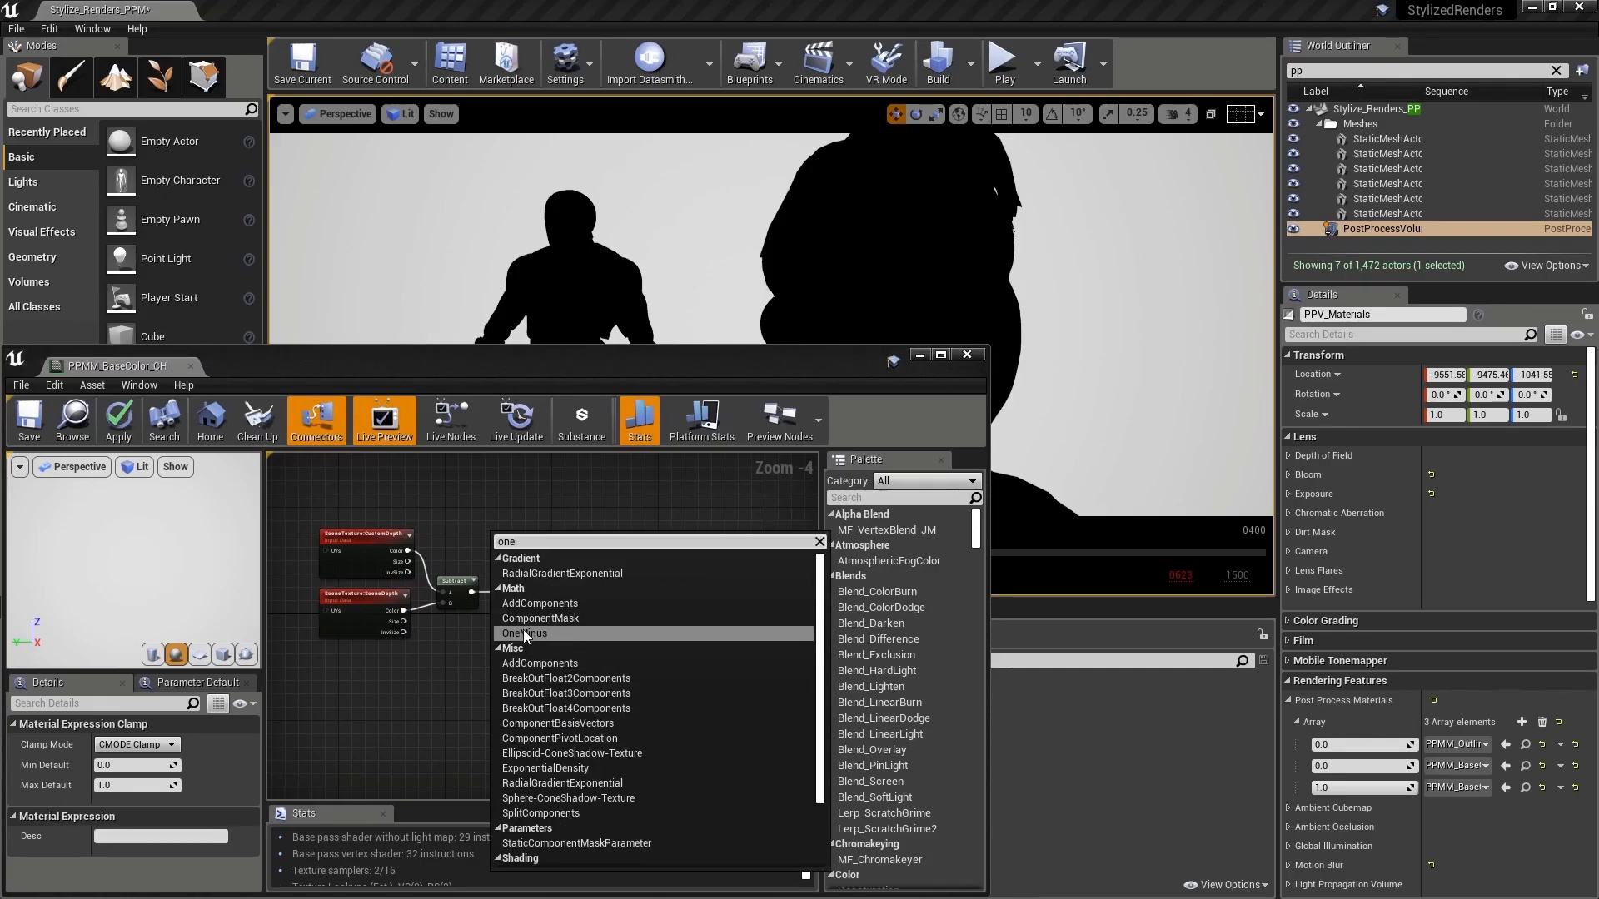
{"action": "left_click", "coordinate": [523, 633]}
{"action": "left_click_drag", "start_coordinate": [510, 539], "coordinate": [558, 592]}
{"action": "left_click", "coordinate": [29, 416]}
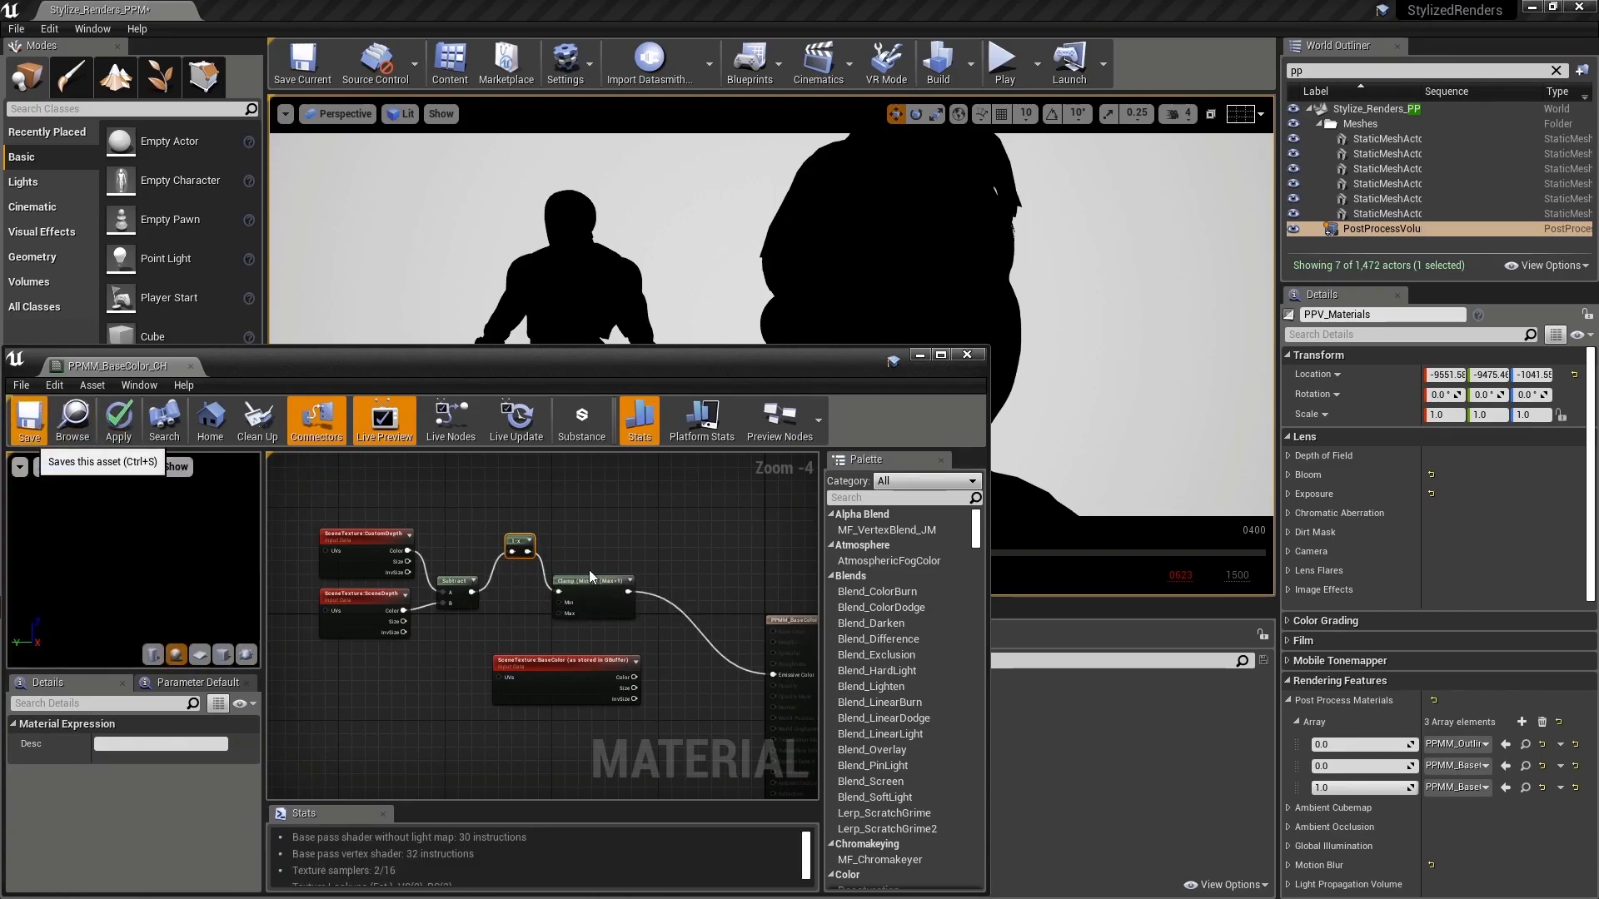
{"action": "left_click_drag", "start_coordinate": [516, 569], "coordinate": [504, 593]}
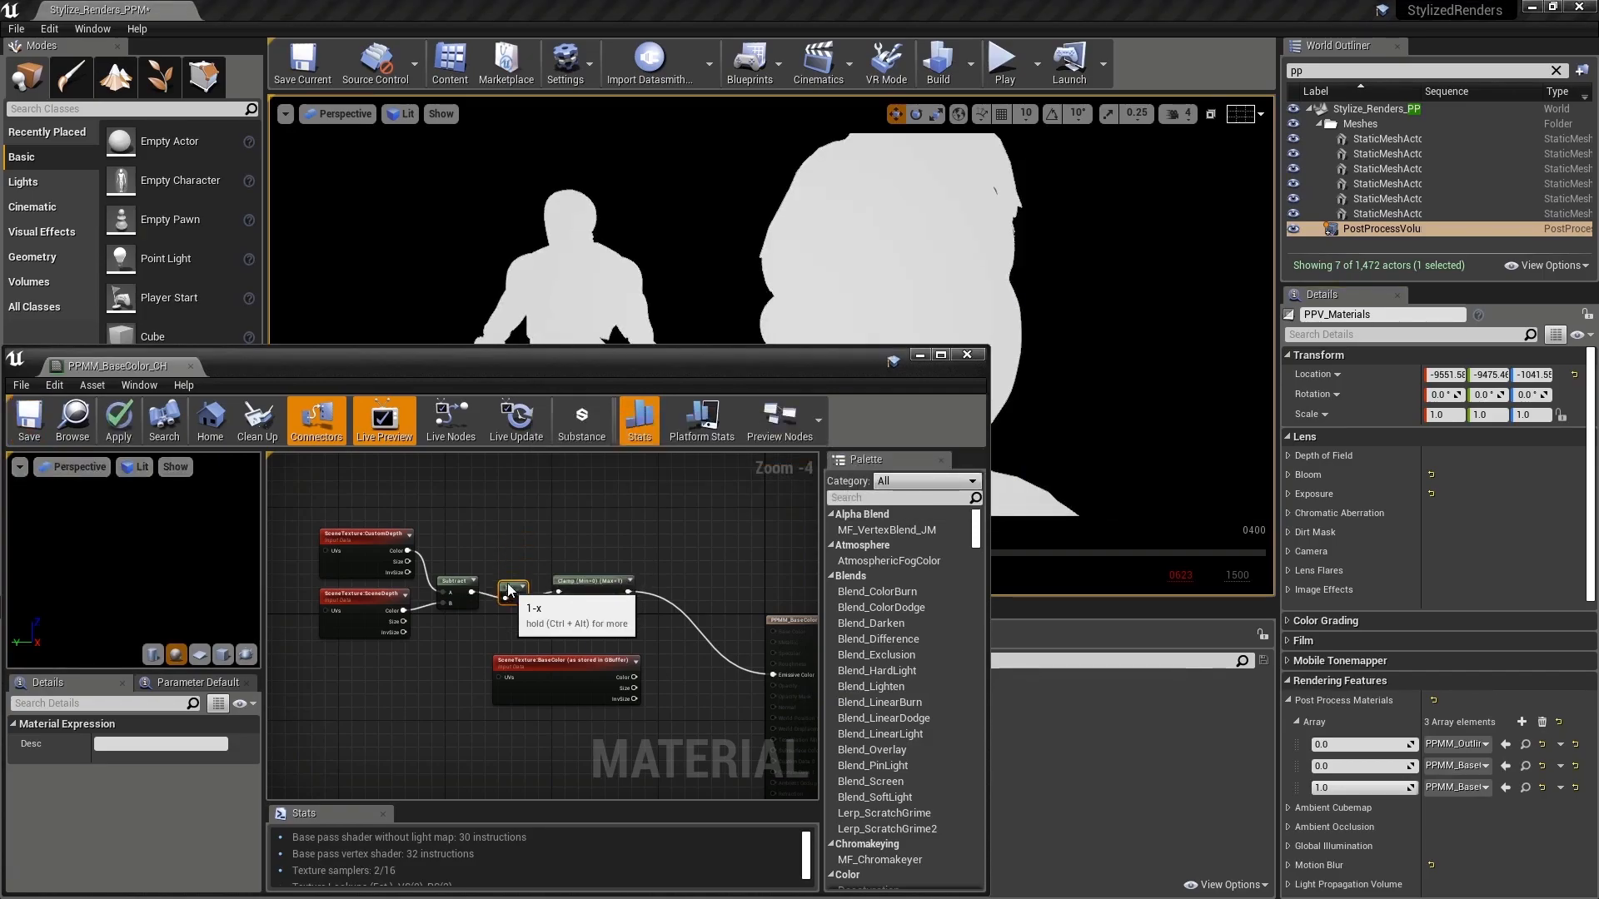
{"action": "right_click_drag", "start_coordinate": [575, 586], "coordinate": [574, 610]}
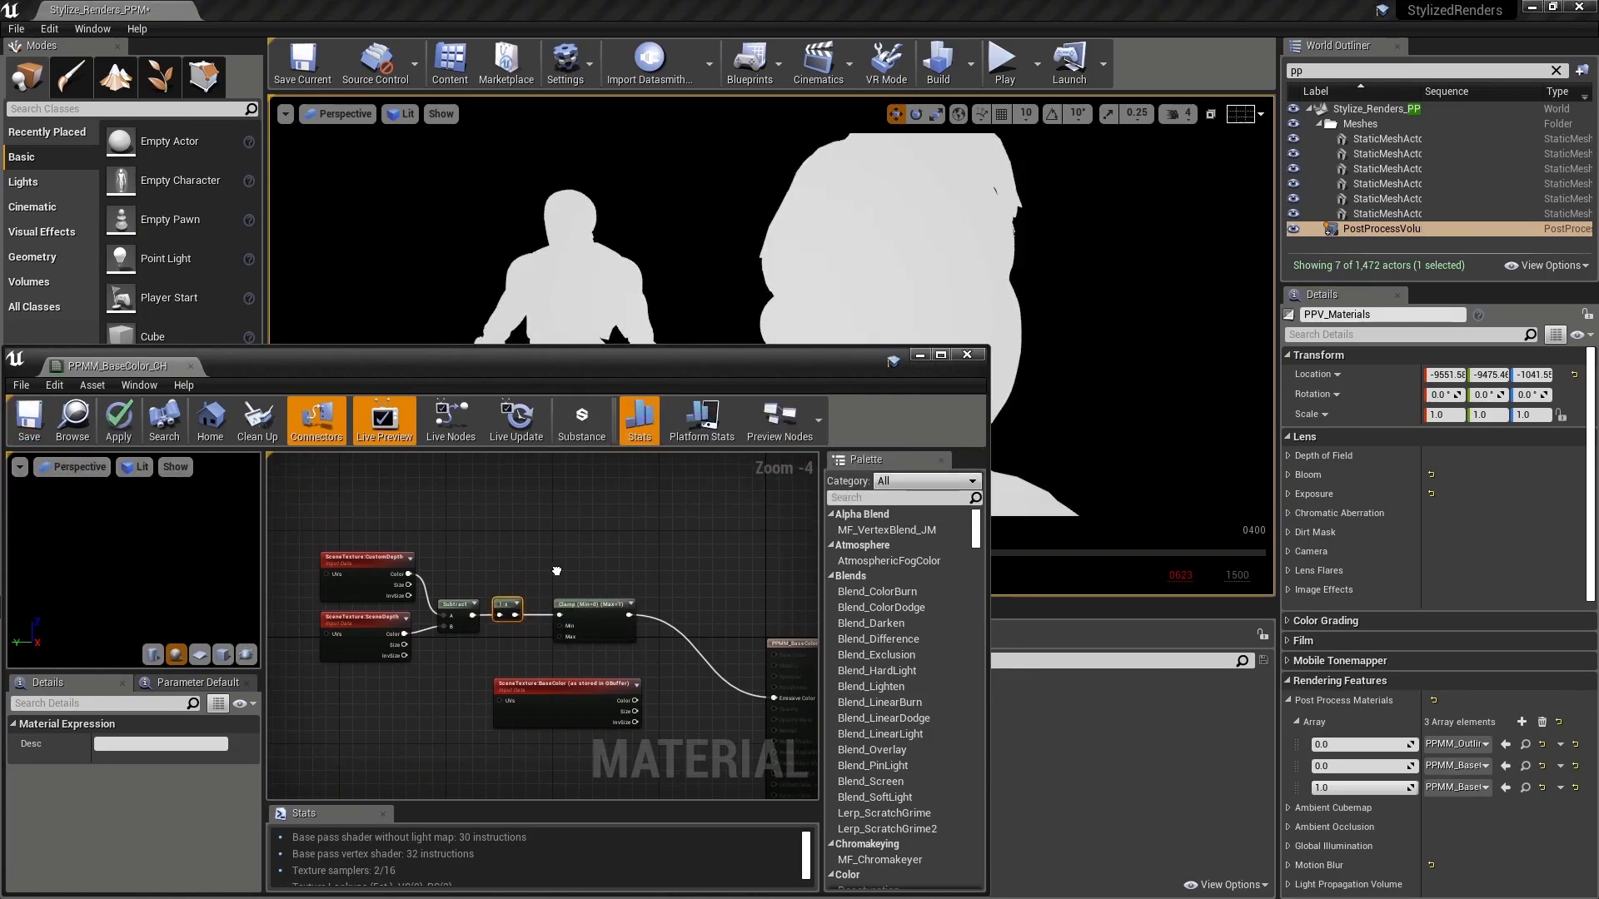
Step: Add a LinearInterpolate node, feeding BaseColor's color output into B and the Clamp output into Alpha
{"action": "left_click", "coordinate": [370, 558]}
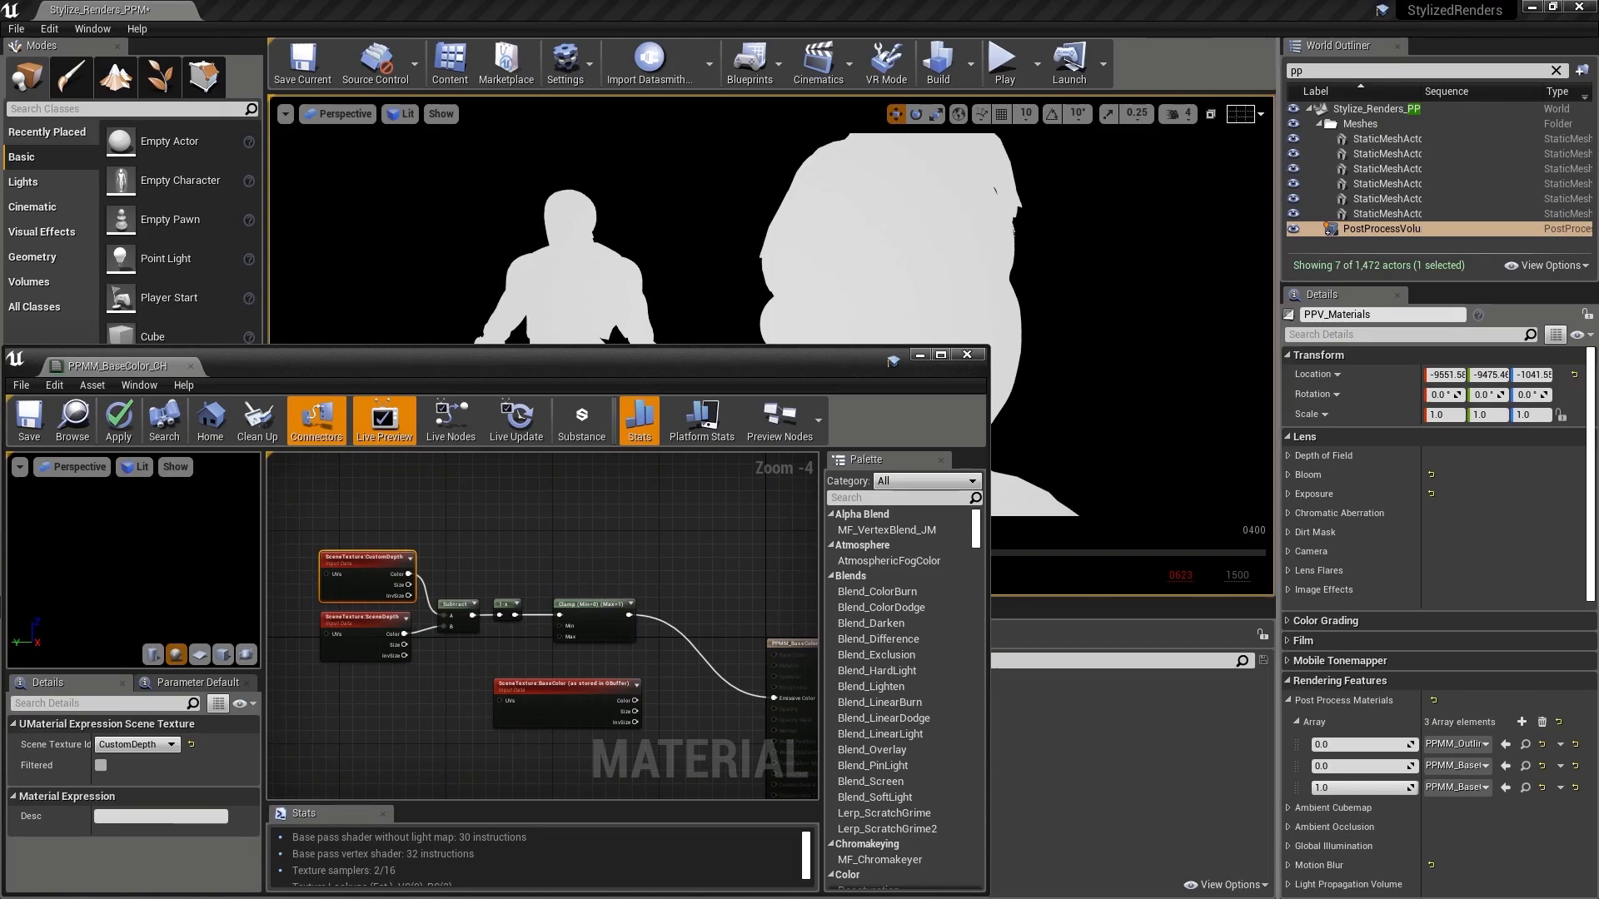
{"action": "left_click_drag", "start_coordinate": [328, 509], "coordinate": [586, 666]}
{"action": "right_click_drag", "start_coordinate": [587, 666], "coordinate": [639, 599]}
{"action": "left_click_drag", "start_coordinate": [634, 537], "coordinate": [542, 587]}
{"action": "right_click_drag", "start_coordinate": [691, 565], "coordinate": [642, 558]}
{"action": "right_click", "coordinate": [641, 556]}
{"action": "type", "text": "lin"}
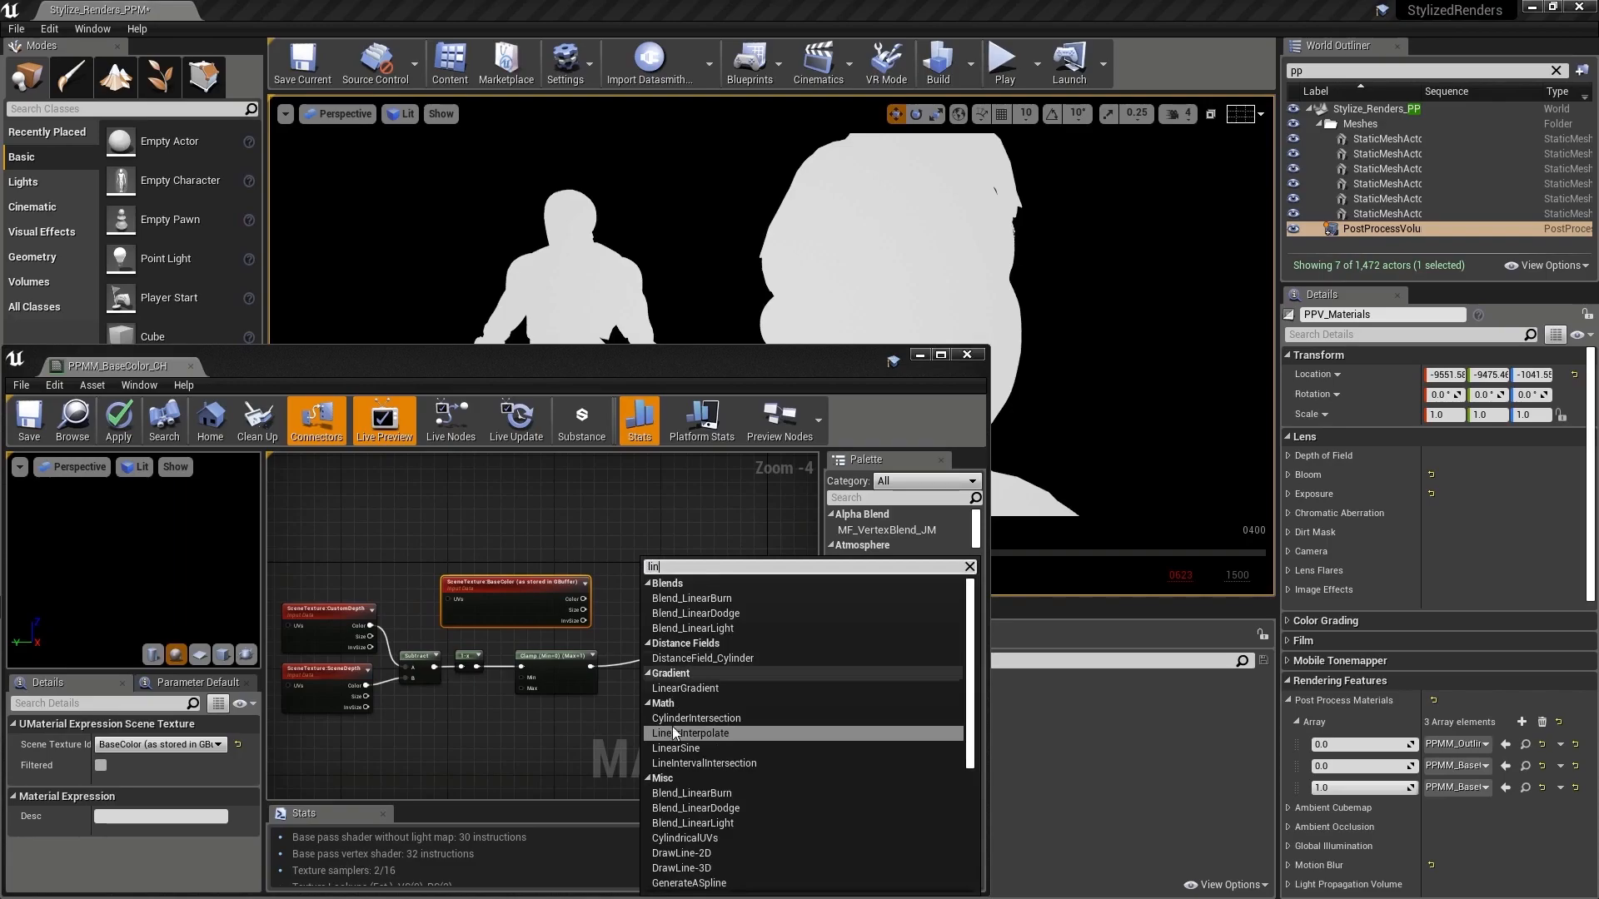
{"action": "left_click", "coordinate": [657, 729]}
{"action": "left_click_drag", "start_coordinate": [588, 666], "coordinate": [646, 583]}
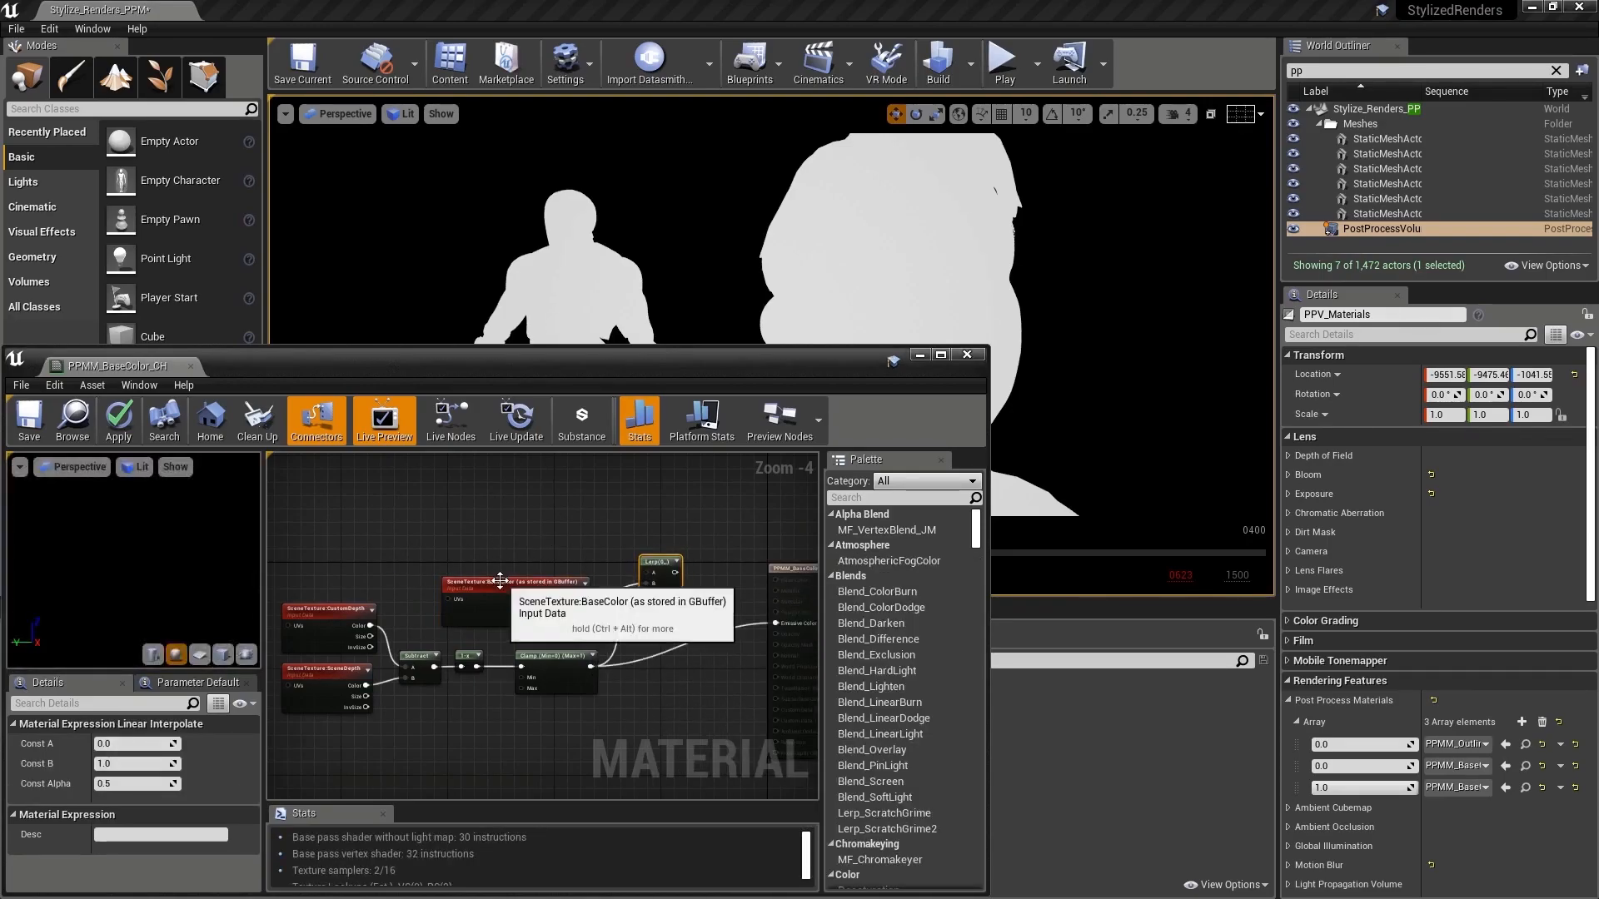
Step: Duplicate the BaseColor SceneTexture node, set the copy's scene texture to PostProcessInput0, and feed its color into the Lerp's A input
{"action": "left_click", "coordinate": [508, 583]}
{"action": "key", "text": "ctrl+c"}
{"action": "key", "text": "ctrl+v"}
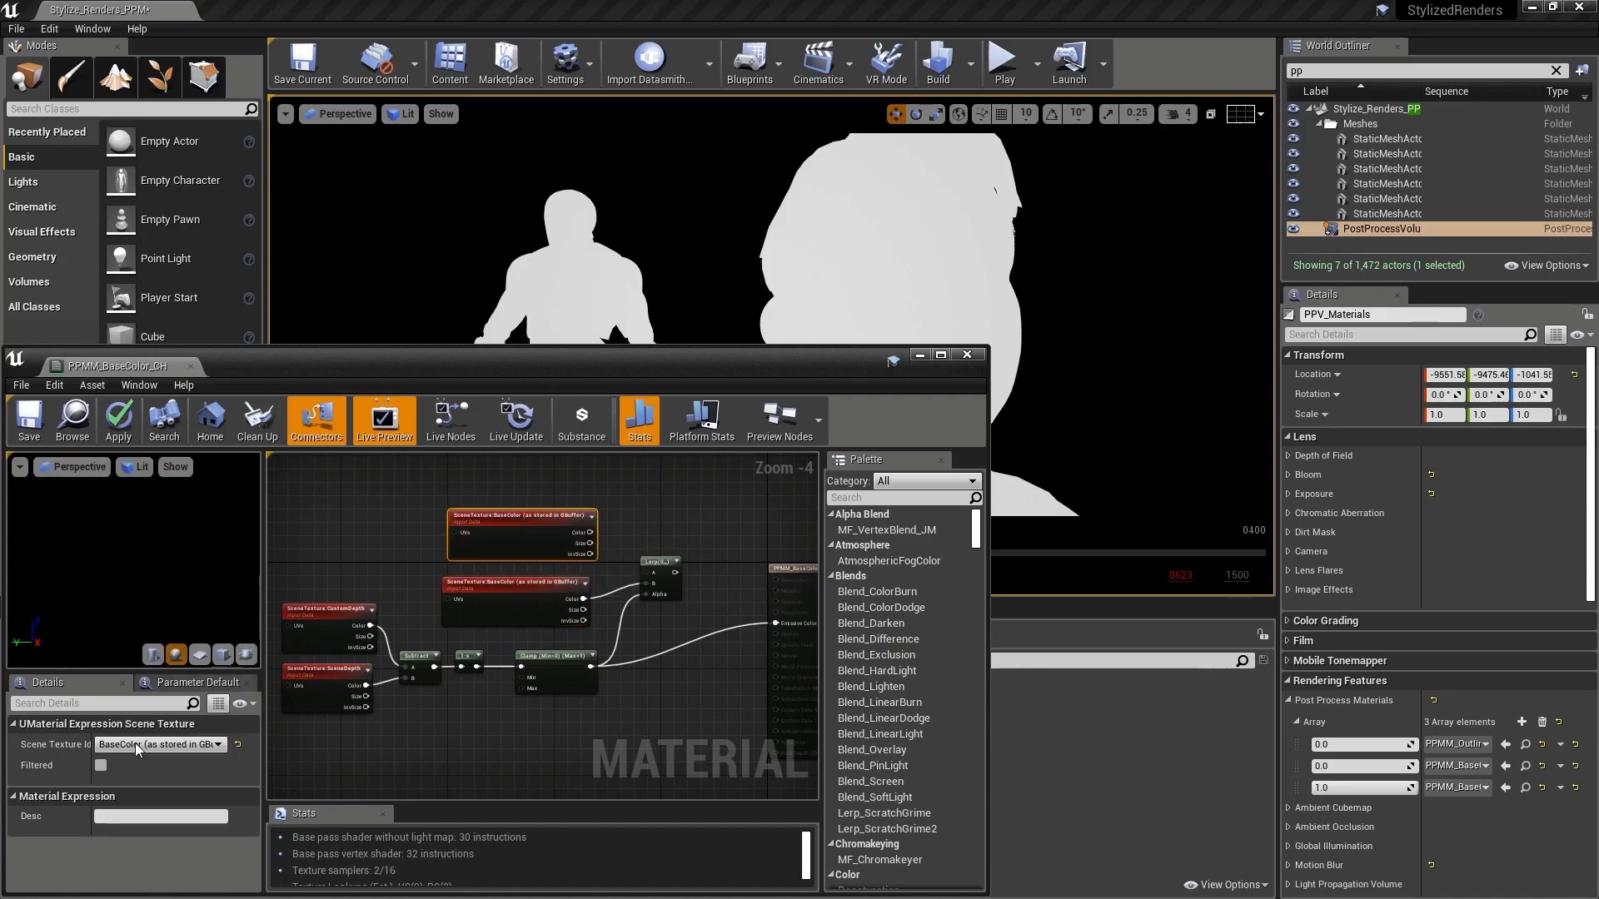
{"action": "left_click", "coordinate": [158, 744]}
{"action": "left_click", "coordinate": [157, 587]}
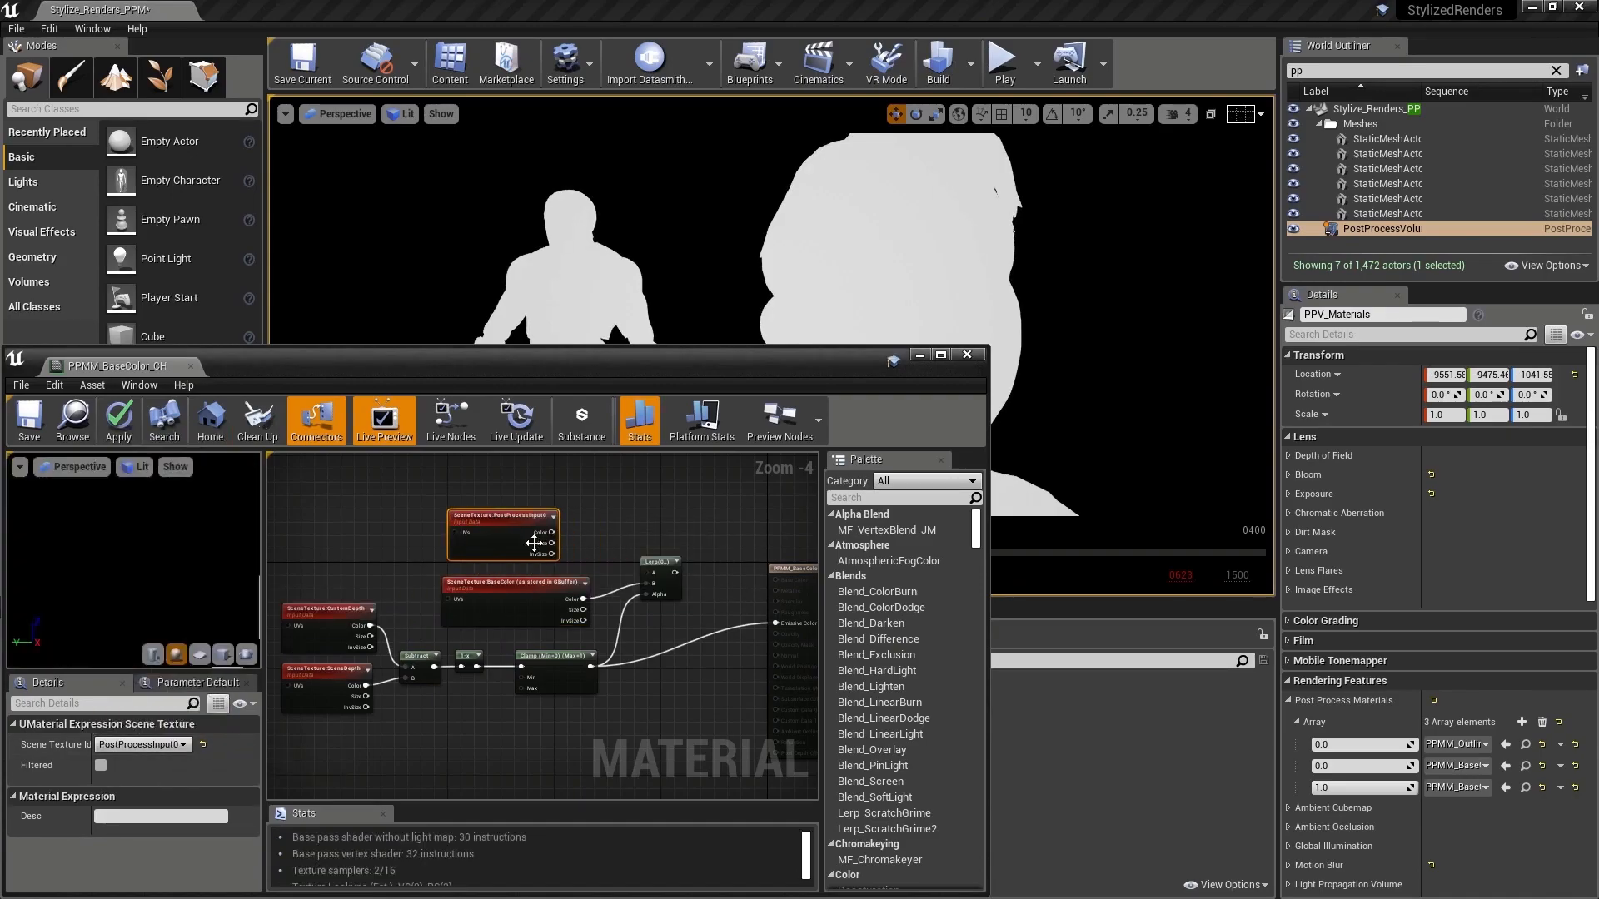
{"action": "left_click_drag", "start_coordinate": [553, 532], "coordinate": [645, 572]}
{"action": "right_click_drag", "start_coordinate": [662, 526], "coordinate": [649, 536]}
{"action": "left_click_drag", "start_coordinate": [496, 525], "coordinate": [474, 537]}
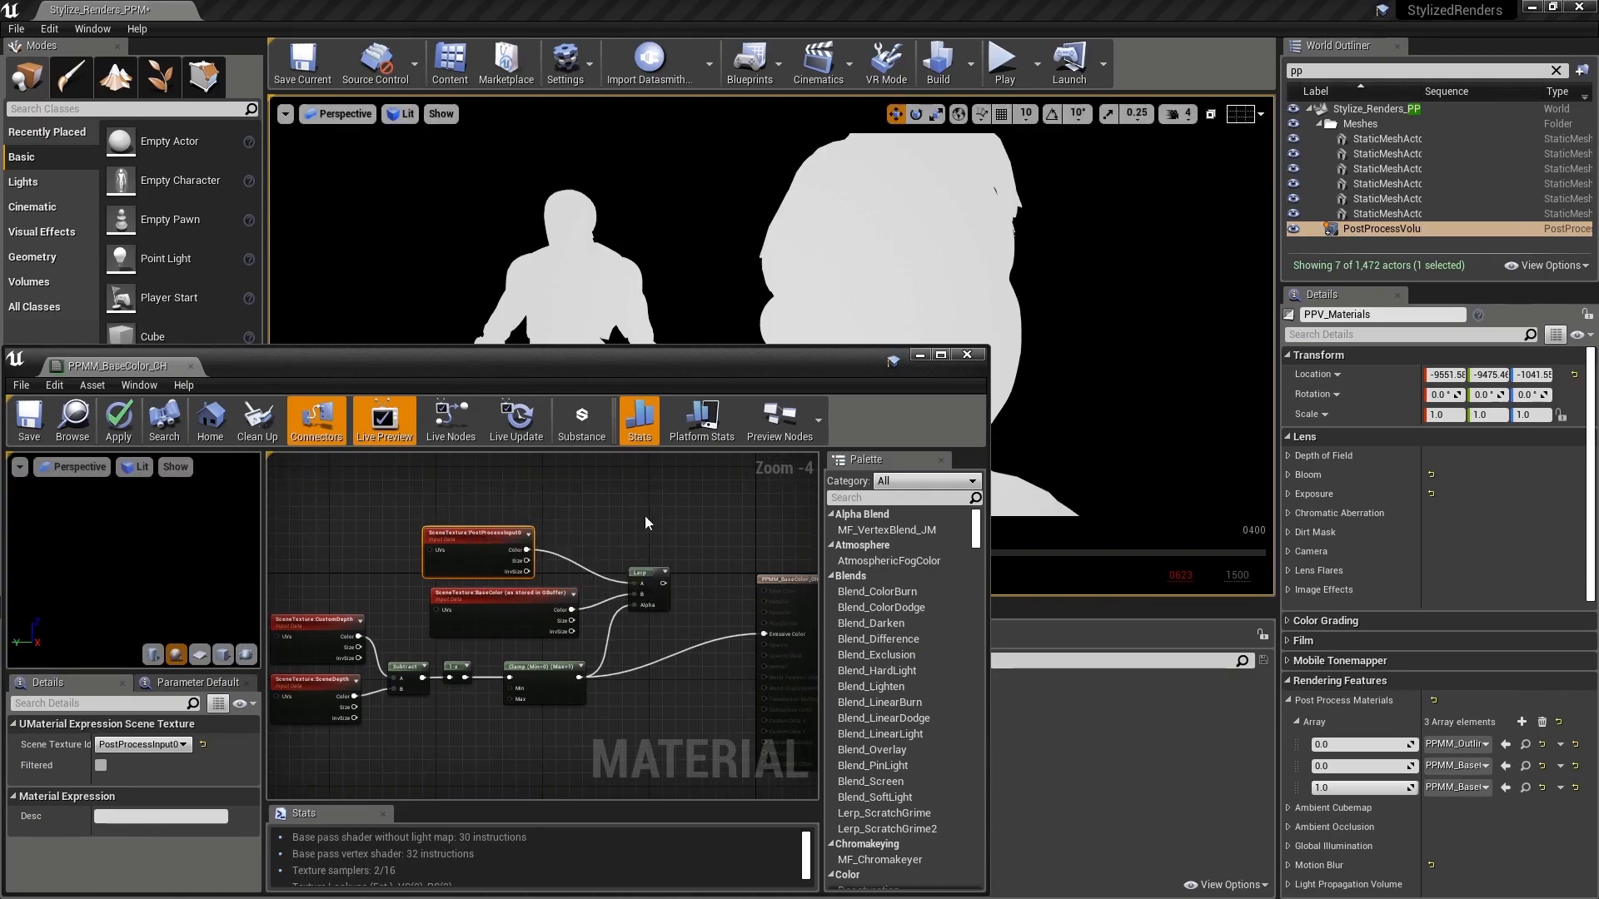
Step: Feed the Lerp output into Emissive Color, save the material, and minimize its editor to view the scene
{"action": "left_click_drag", "start_coordinate": [664, 583], "coordinate": [763, 634]}
{"action": "key", "text": "ctrl+s"}
{"action": "left_click", "coordinate": [919, 354]}
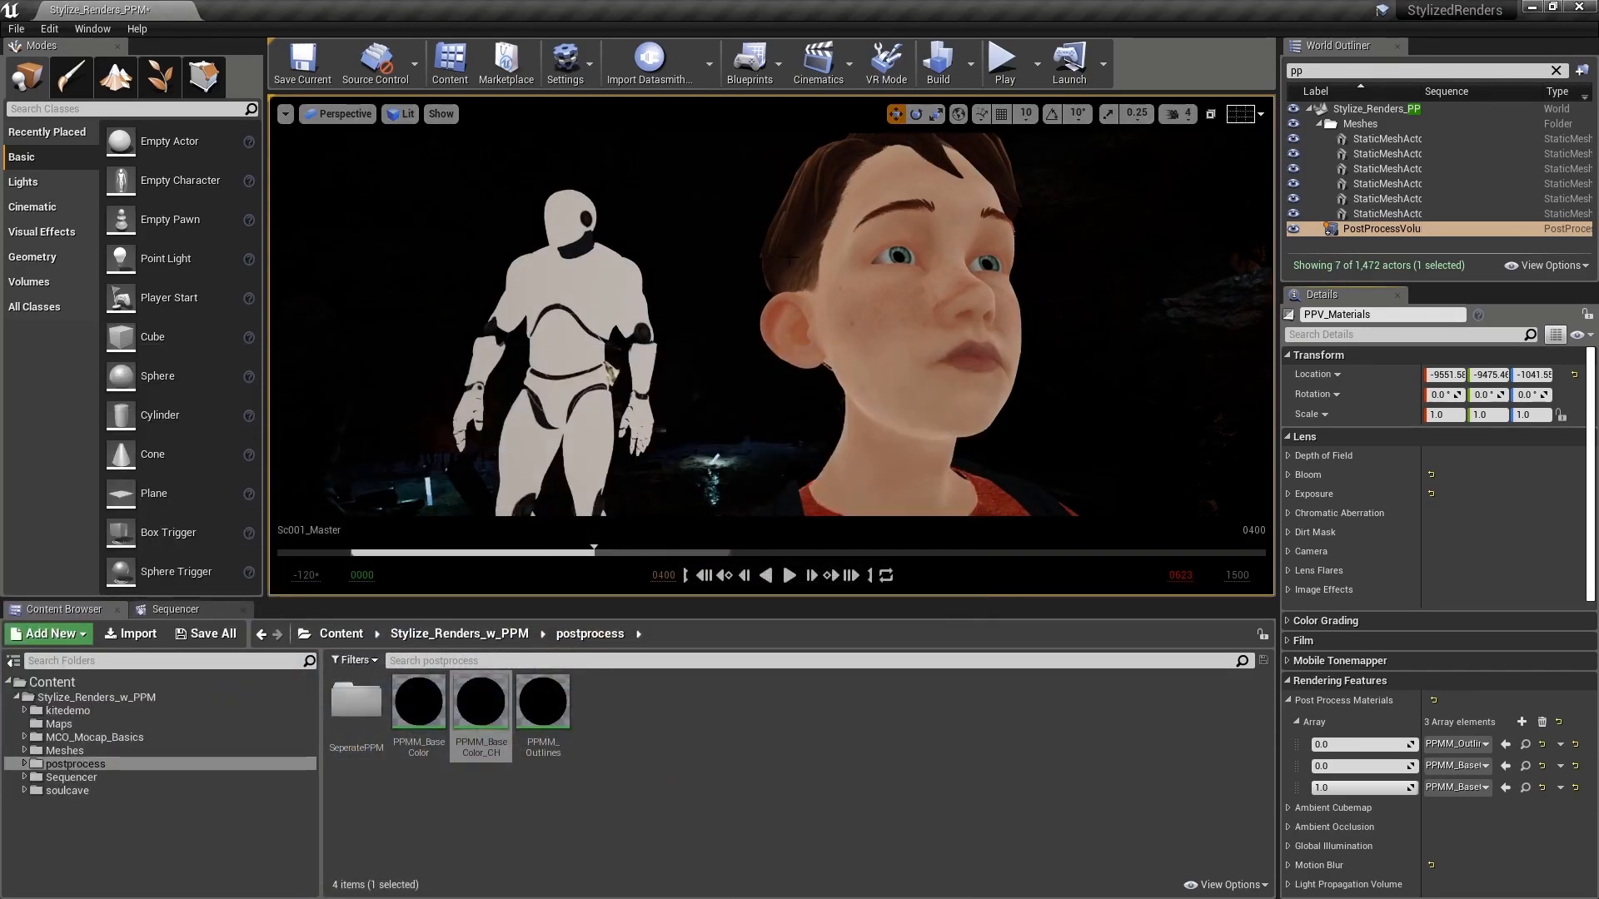
{"action": "right_click_drag", "start_coordinate": [920, 355], "coordinate": [983, 345]}
Step: Try an Exposure Compensation of 3.0 on PPV_Materials, check it in the scene, and reset it to default
{"action": "left_click", "coordinate": [1289, 493]}
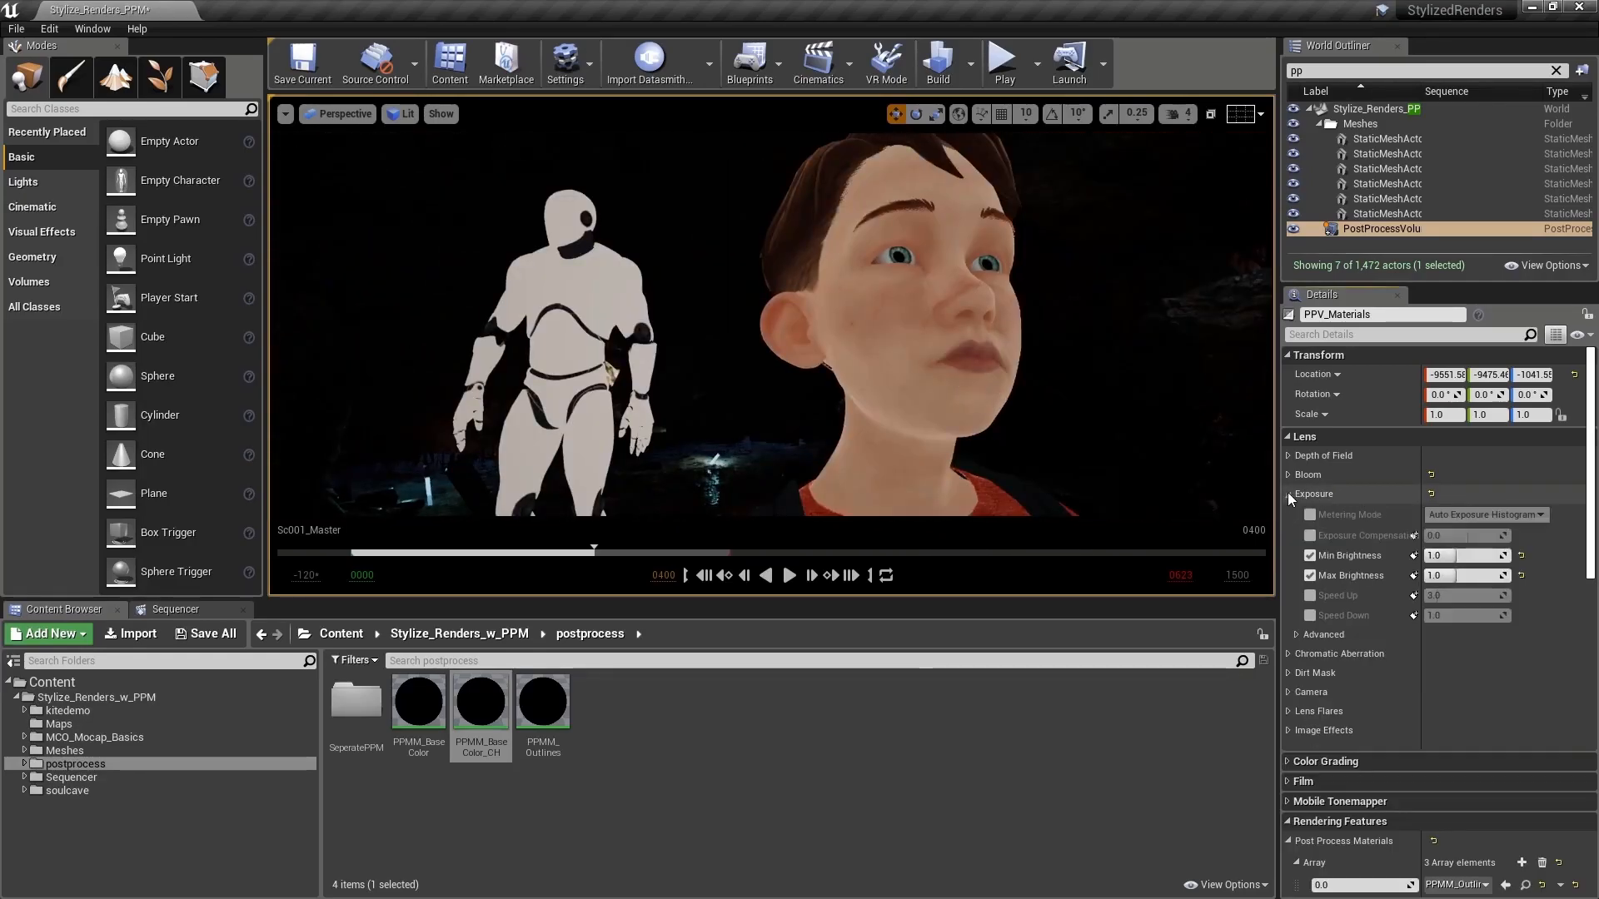
{"action": "left_click", "coordinate": [1310, 535]}
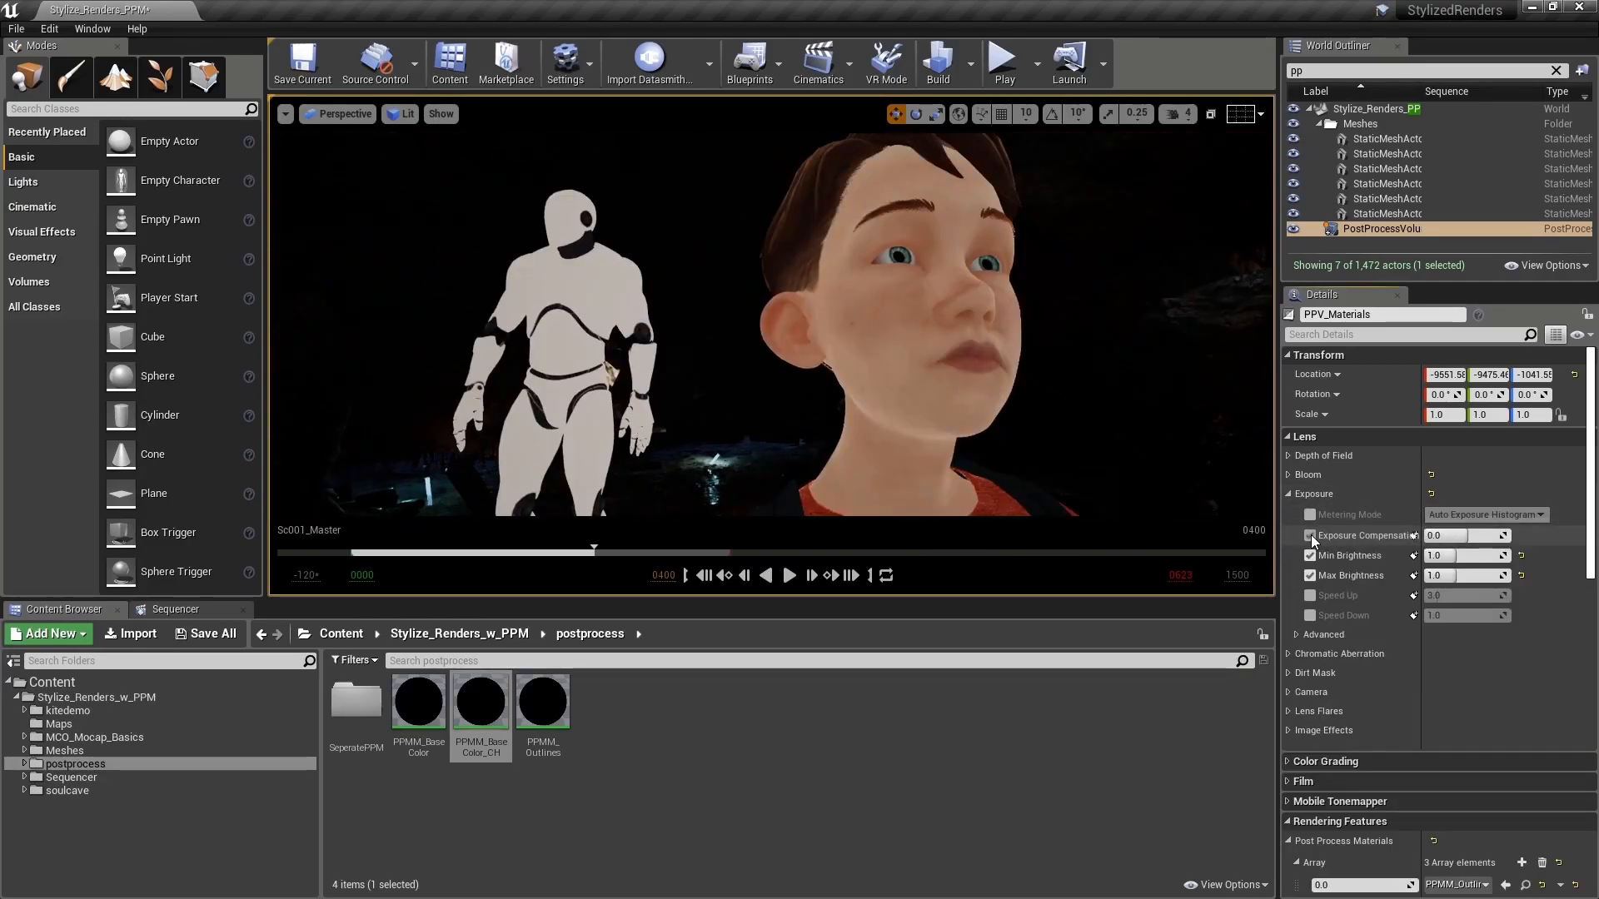
{"action": "left_click", "coordinate": [1449, 538]}
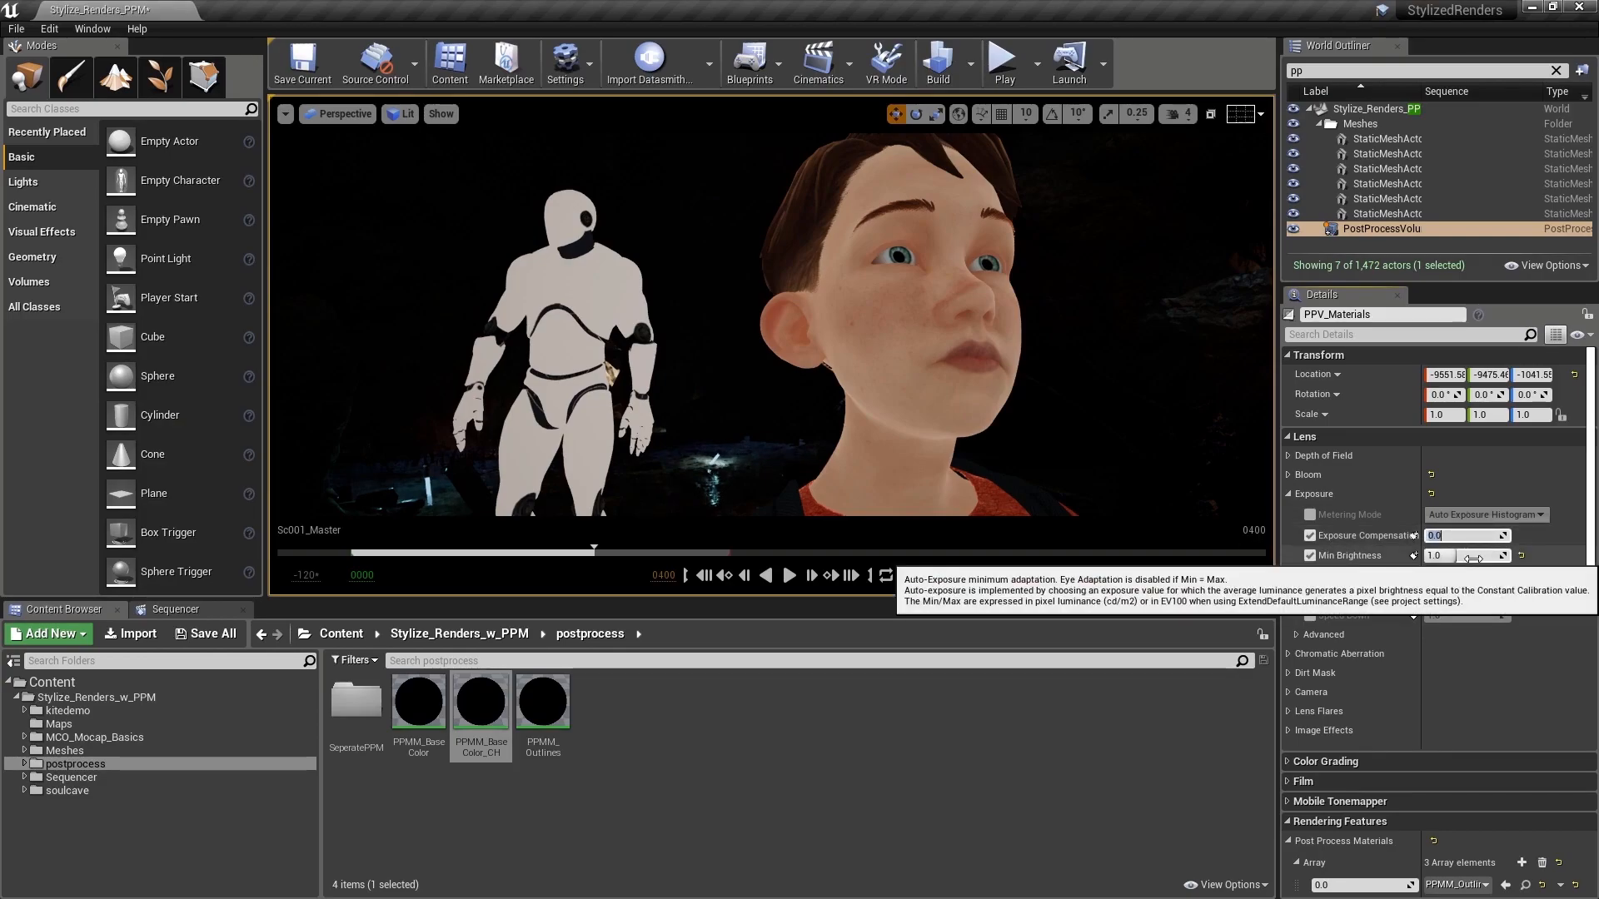
{"action": "type", "text": "3"}
{"action": "key", "text": "Return"}
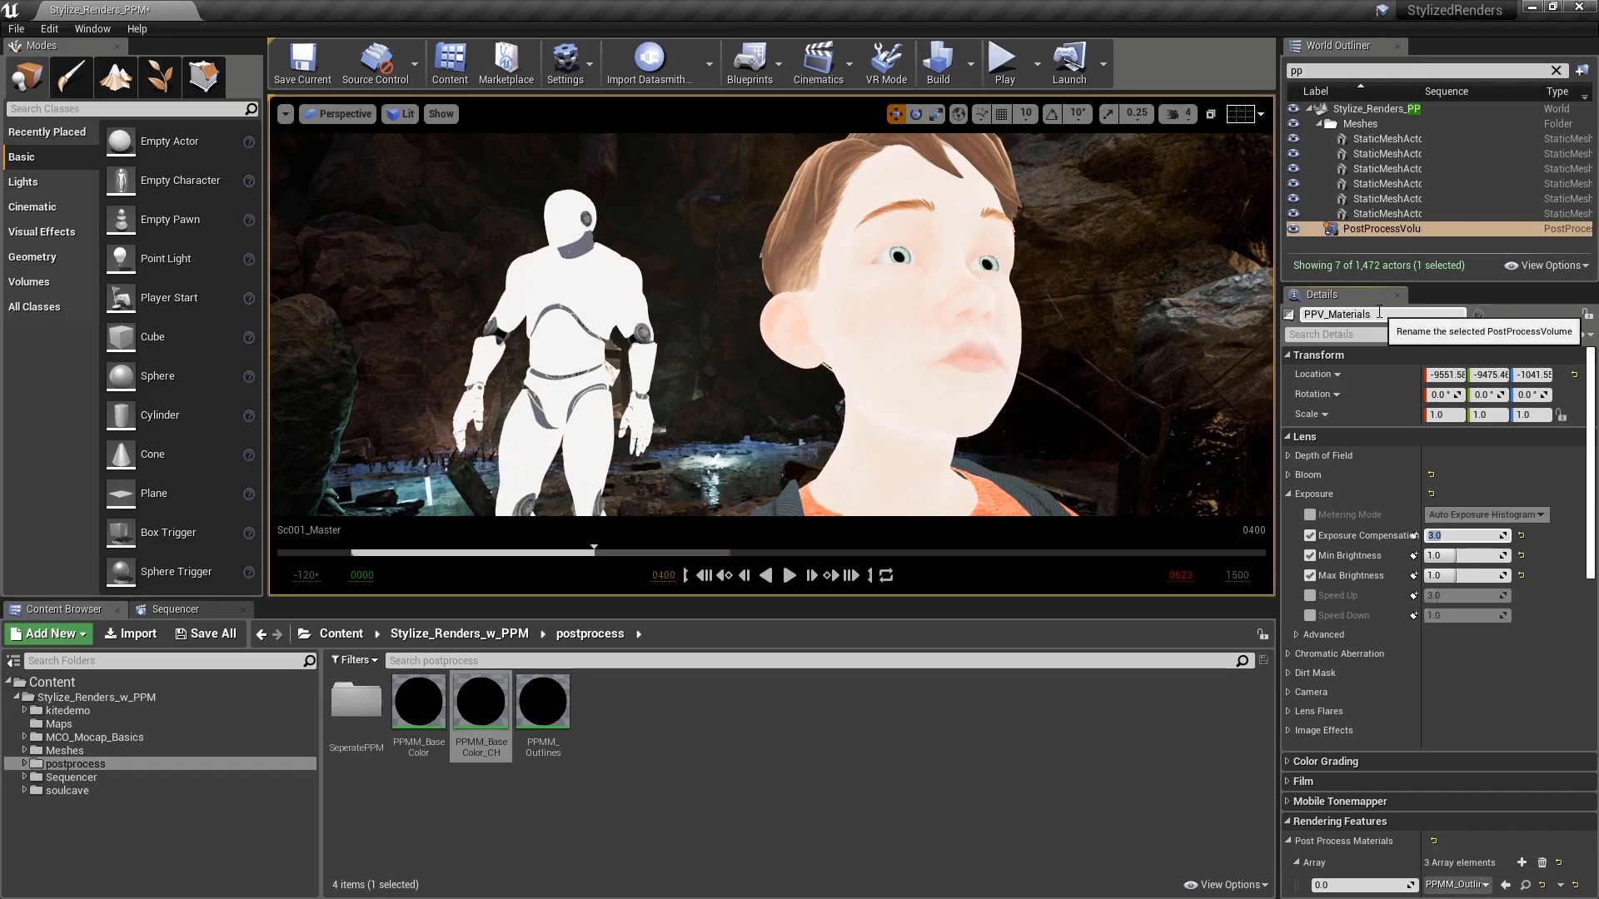
{"action": "right_click_drag", "start_coordinate": [1004, 298], "coordinate": [970, 323]}
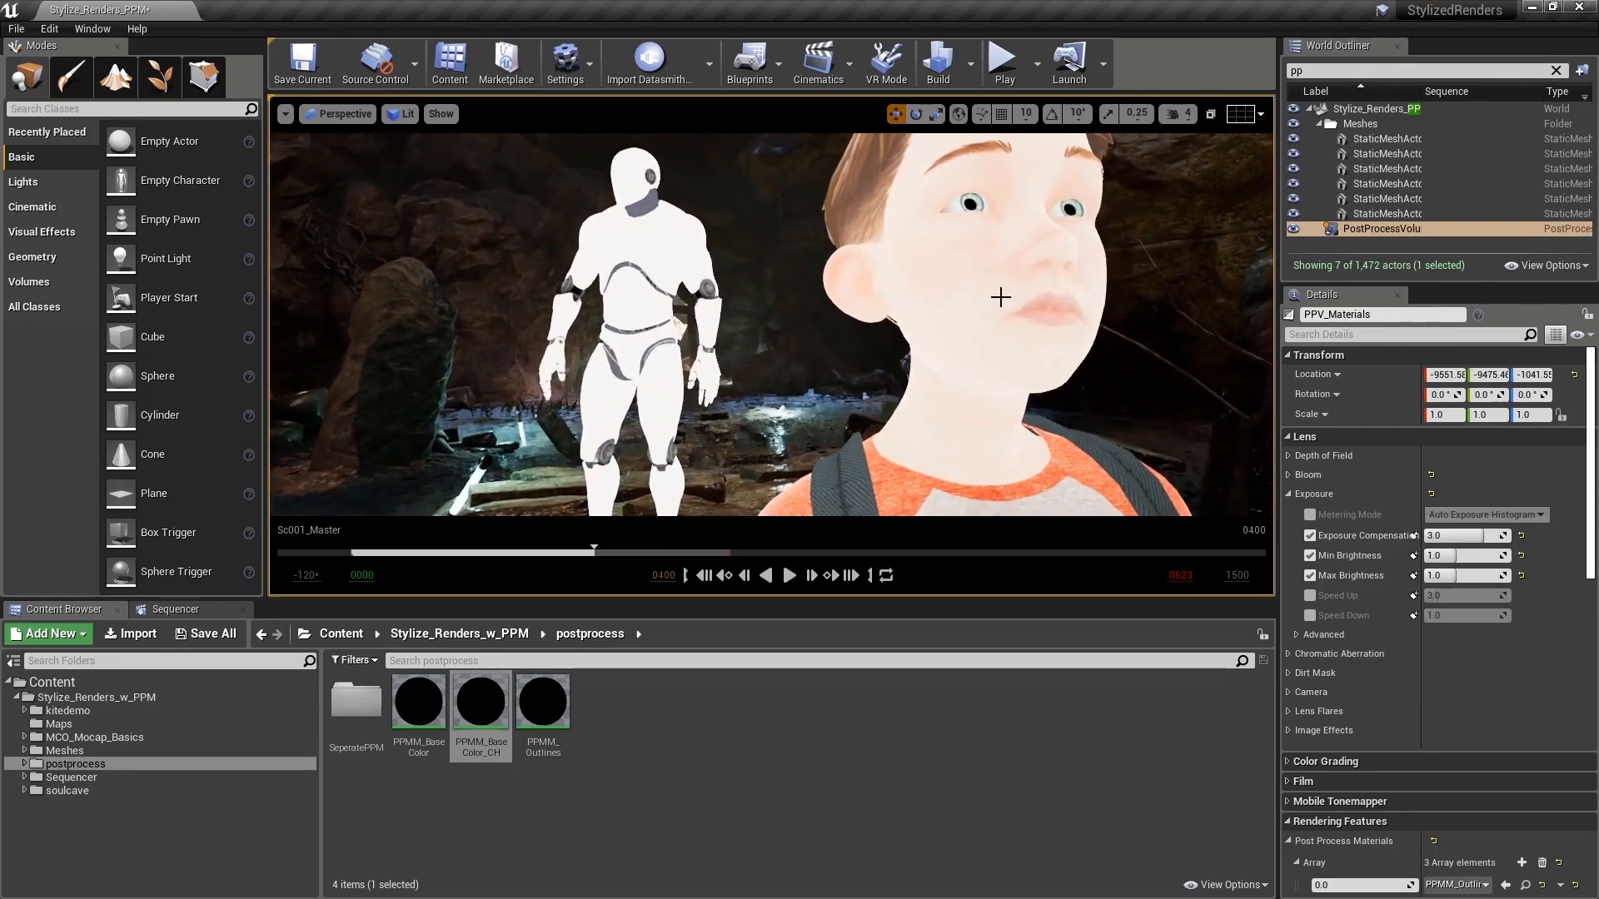
{"action": "left_click", "coordinate": [1522, 535]}
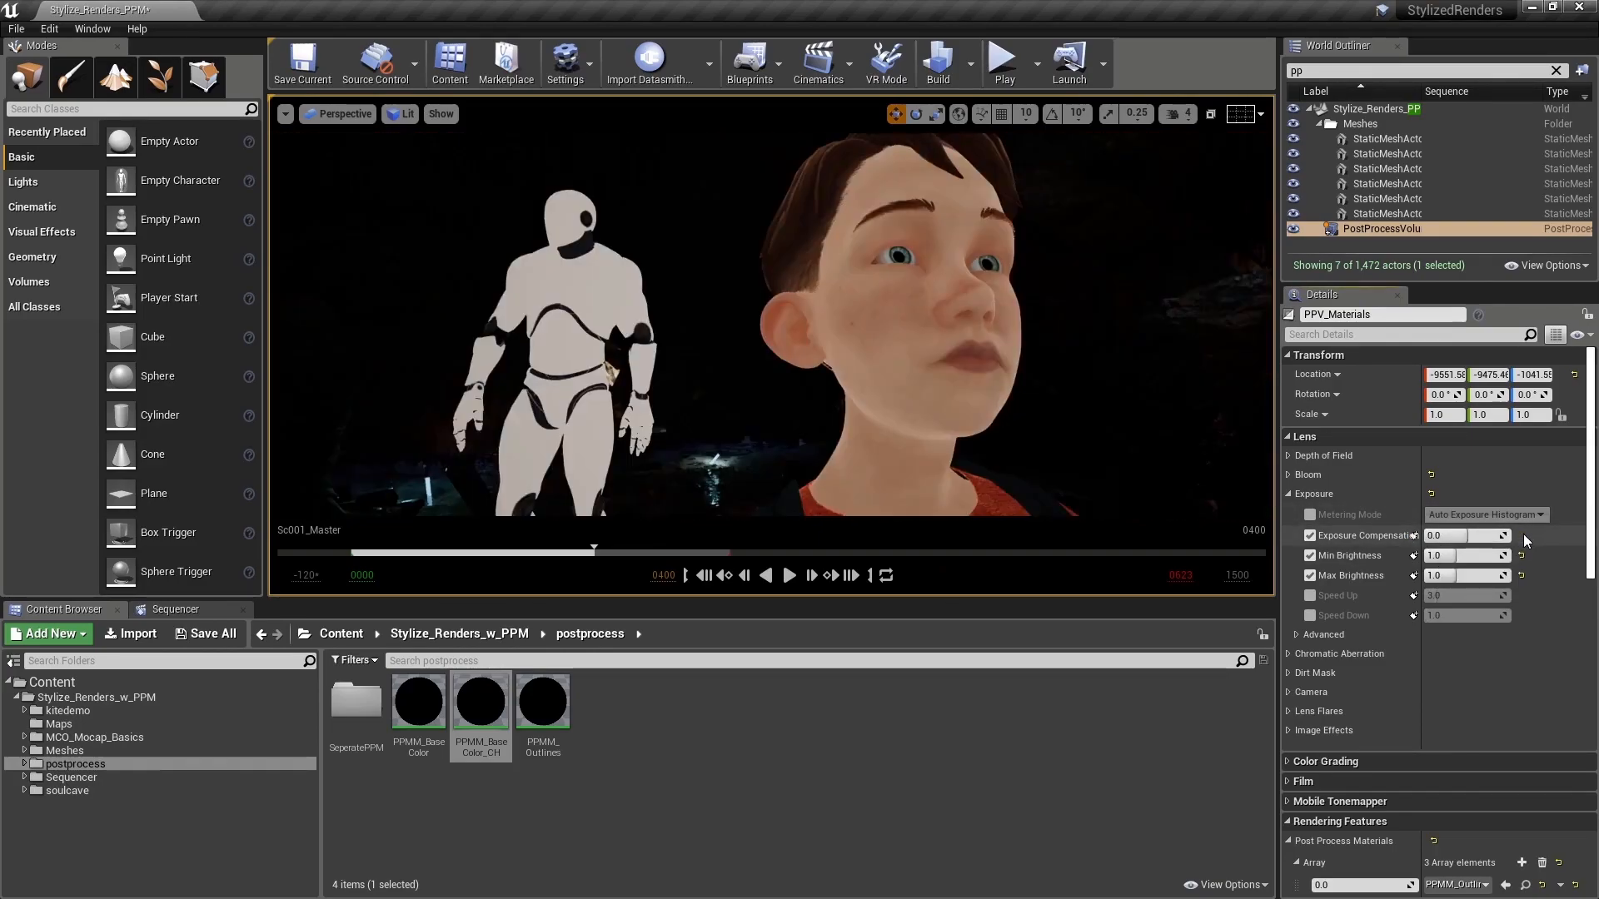
{"action": "left_click", "coordinate": [1314, 494]}
Step: Reopen PPMM_BaseColor_CH, add a Multiply node above the Lerp, and feed PostProcessInput0's color into its A input
{"action": "double_click", "coordinate": [500, 704]}
{"action": "right_click_drag", "start_coordinate": [581, 540], "coordinate": [545, 579]}
{"action": "key", "text": "m"}
{"action": "left_click", "coordinate": [563, 533]}
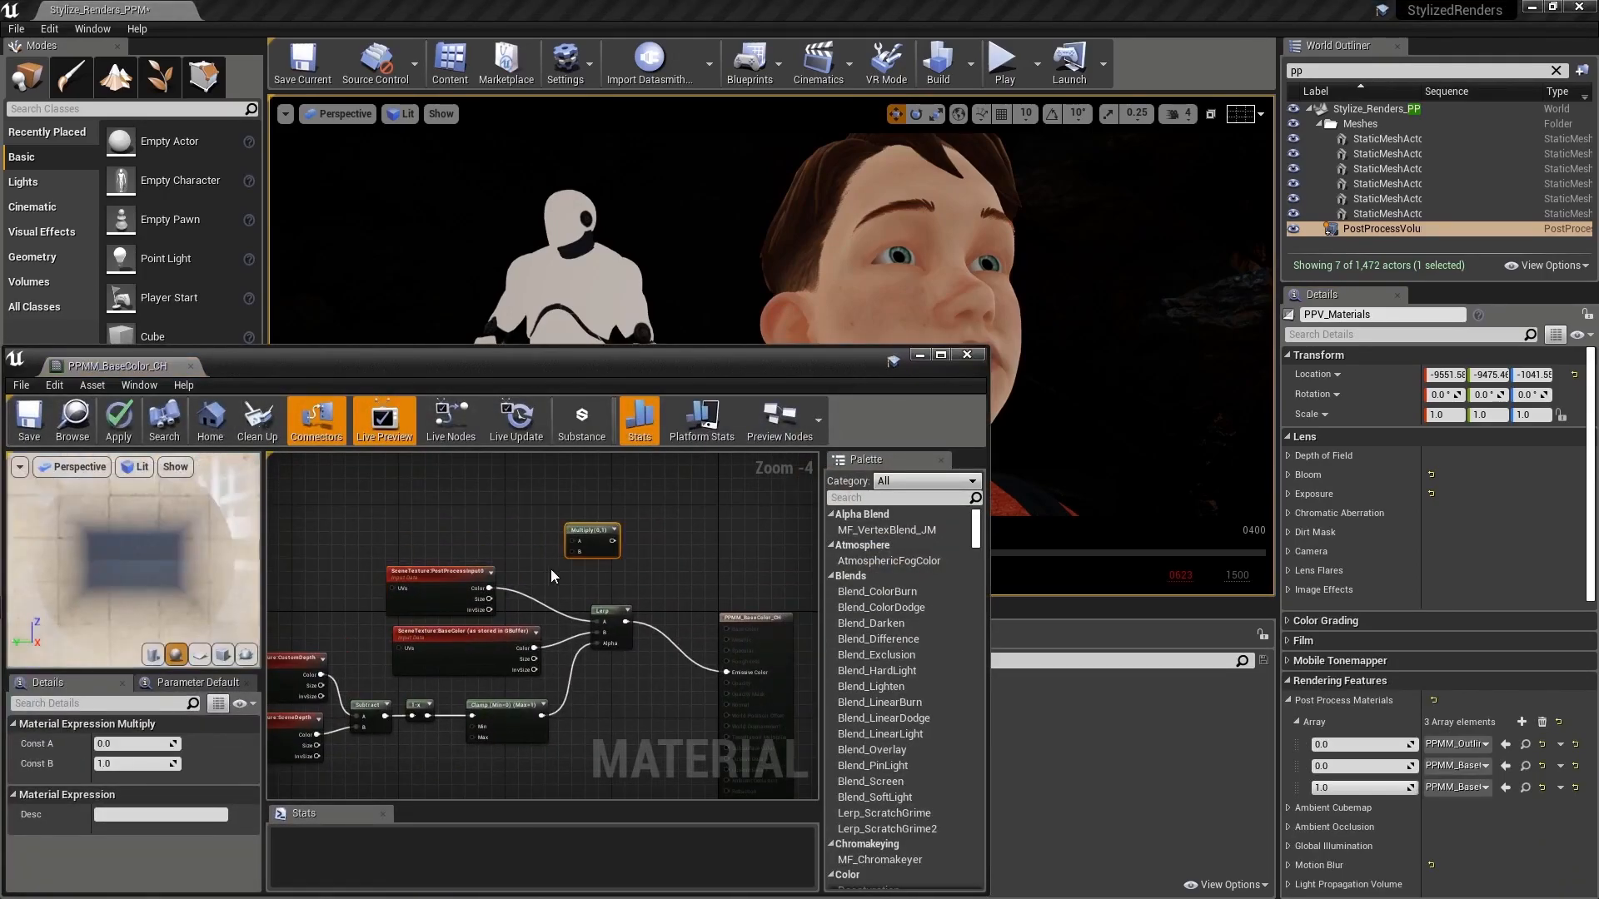
{"action": "left_click_drag", "start_coordinate": [488, 588], "coordinate": [638, 538]}
Step: Add a Constant node with a value of 6 and feed it into the Multiply node's B input
{"action": "key", "text": "1"}
{"action": "left_click", "coordinate": [586, 578]}
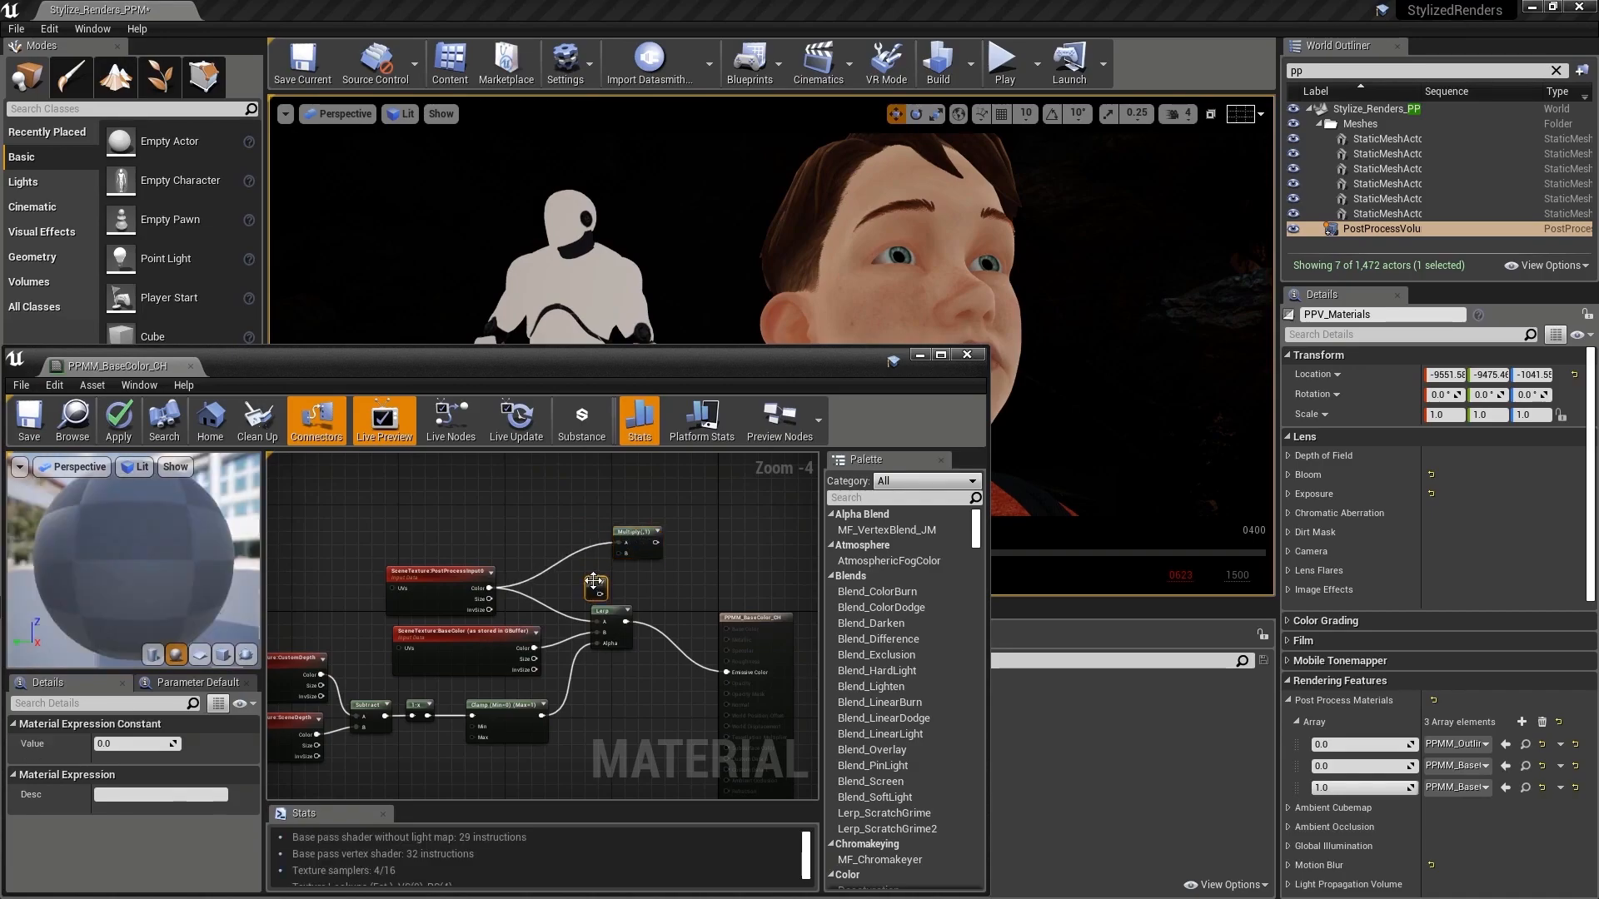
{"action": "left_click", "coordinate": [133, 744]}
{"action": "type", "text": "6"}
{"action": "key", "text": "Return"}
{"action": "left_click_drag", "start_coordinate": [599, 593], "coordinate": [618, 554]}
Step: Feed the Multiply output into the Lerp's A input, tidy the surrounding nodes, save the material, and minimize its editor
{"action": "left_click_drag", "start_coordinate": [645, 543], "coordinate": [561, 584]}
{"action": "left_click_drag", "start_coordinate": [629, 530], "coordinate": [576, 544]}
{"action": "right_click_drag", "start_coordinate": [448, 571], "coordinate": [500, 529]}
{"action": "scroll", "coordinate": [506, 526], "scroll_direction": "up", "scroll_amount": 1}
{"action": "left_click_drag", "start_coordinate": [508, 527], "coordinate": [499, 492]}
{"action": "left_click_drag", "start_coordinate": [659, 546], "coordinate": [593, 541]}
{"action": "left_click", "coordinate": [17, 419]}
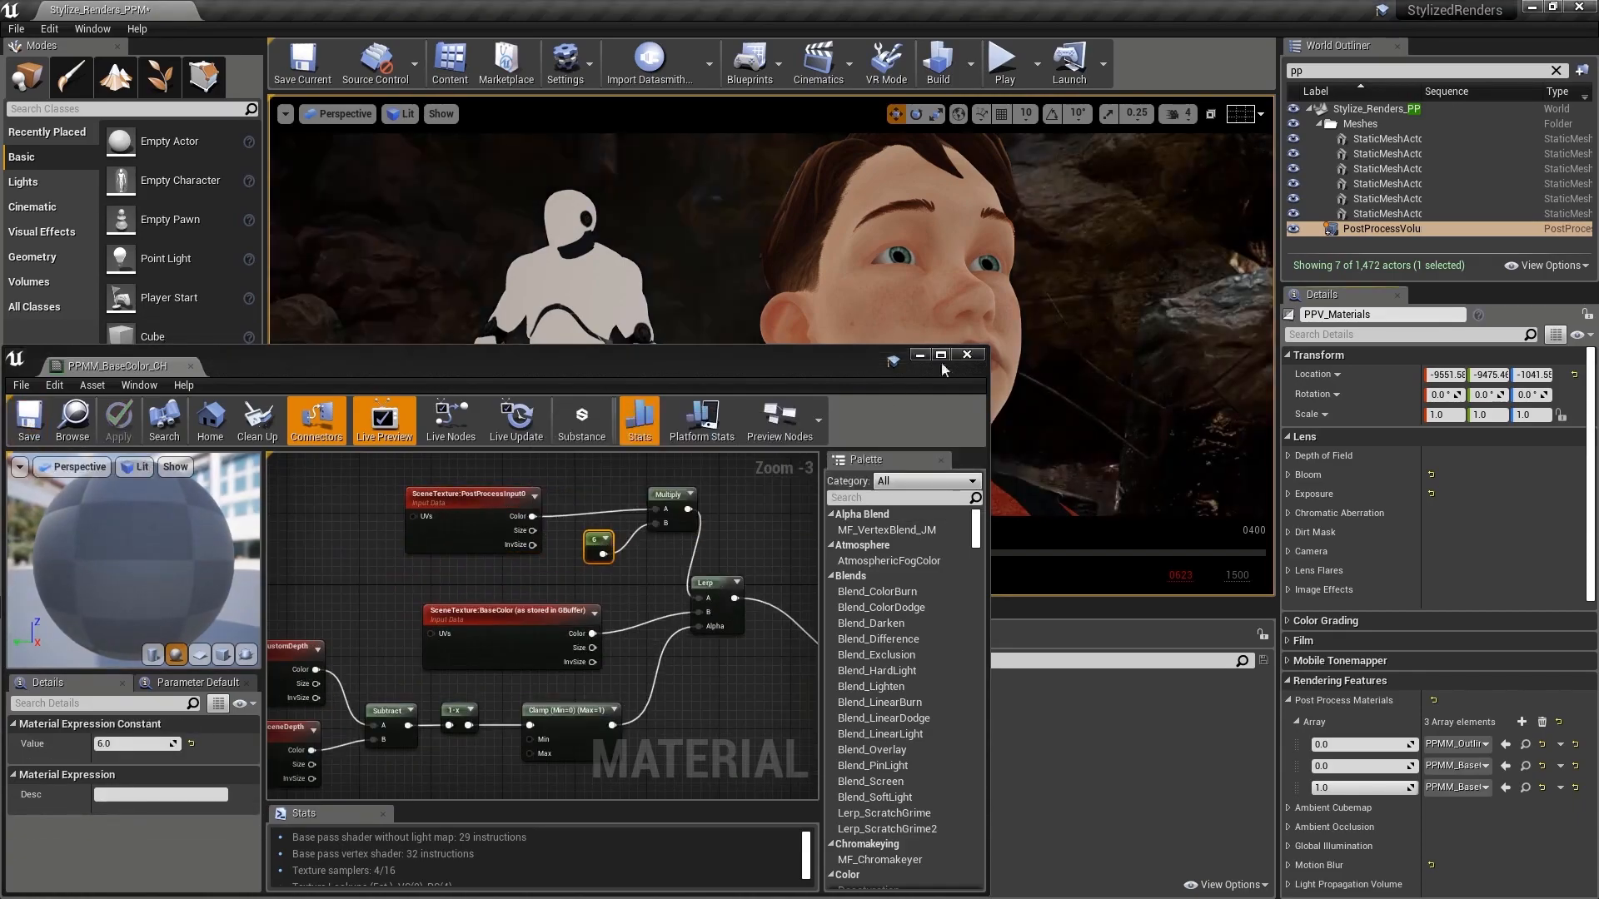
{"action": "left_click", "coordinate": [920, 356]}
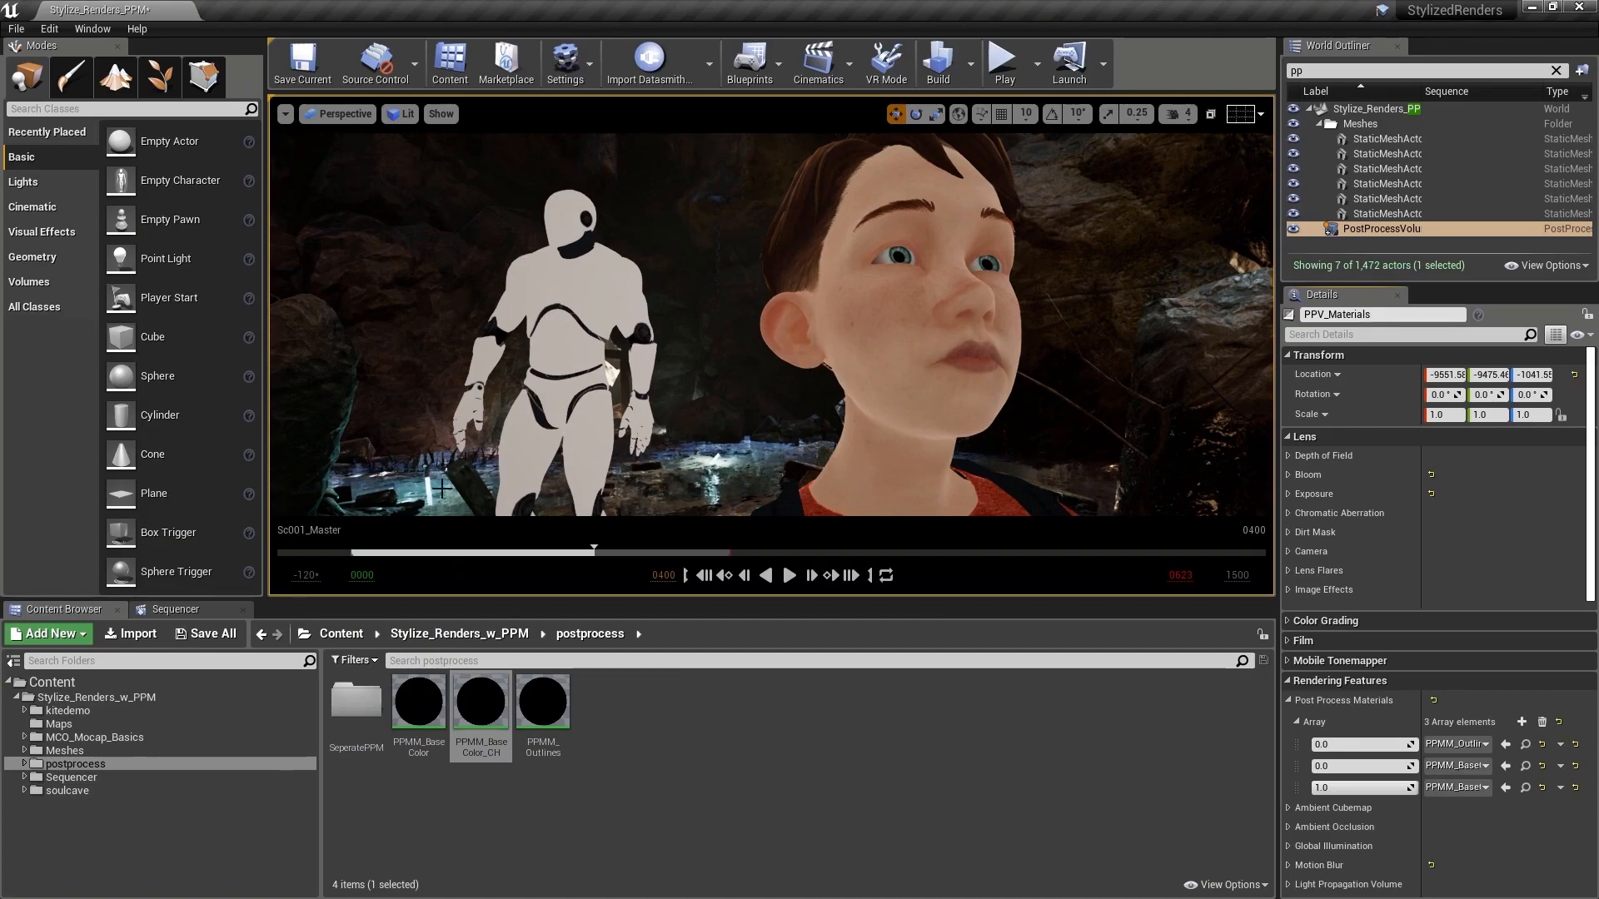
Step: Lock the viewport to the sequence's camera cuts and move the playhead to frame 394
{"action": "left_click", "coordinate": [202, 611]}
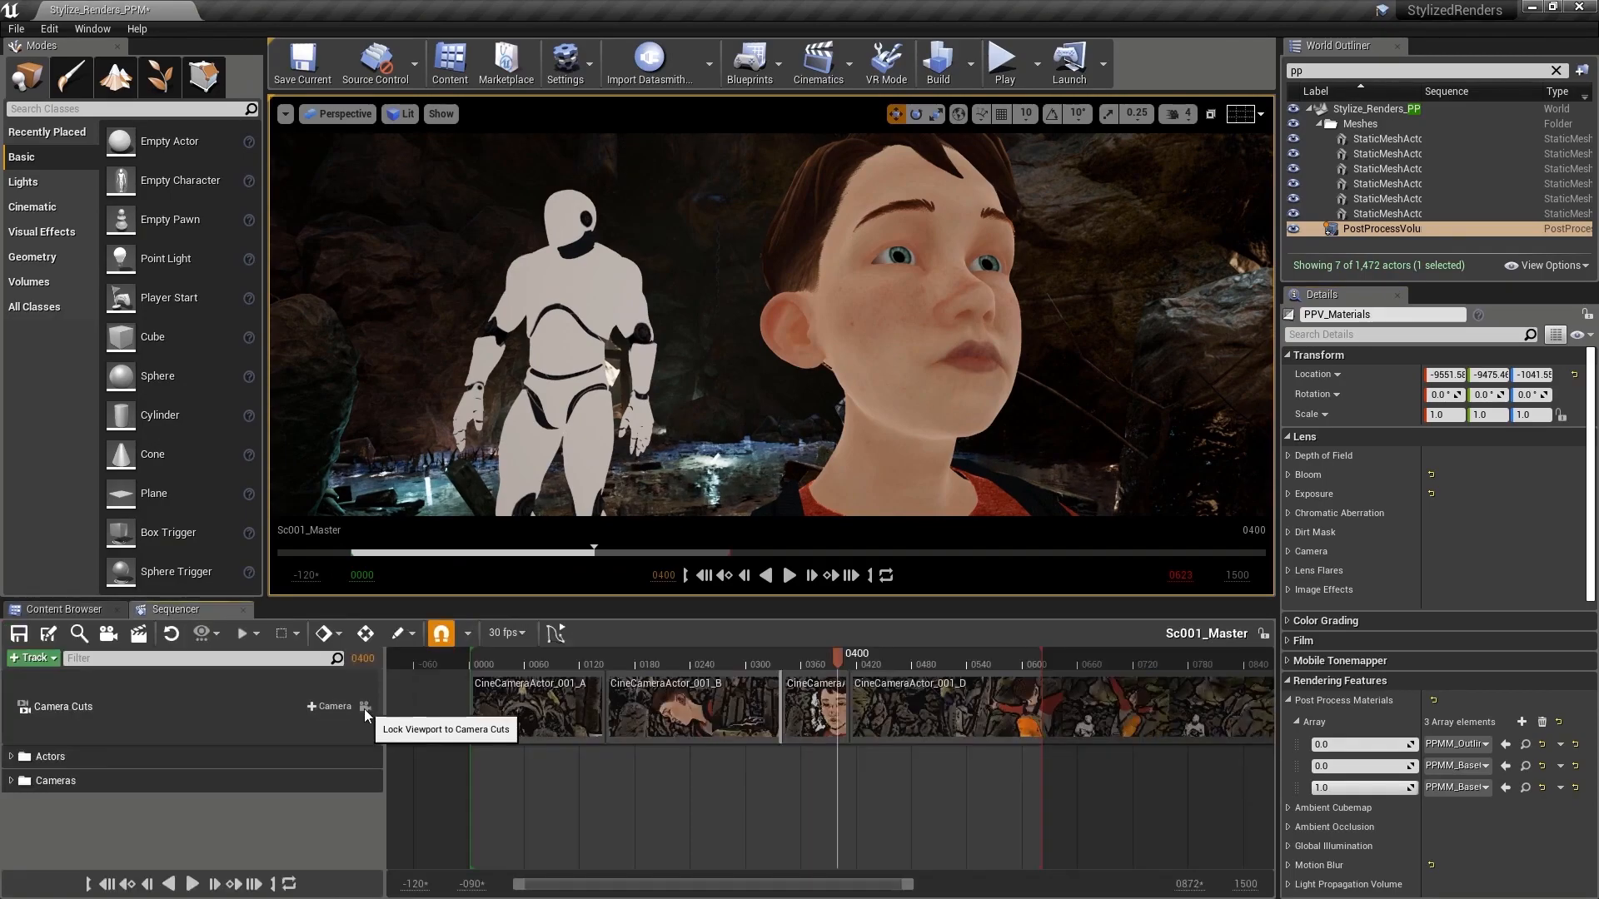
{"action": "left_click", "coordinate": [364, 707]}
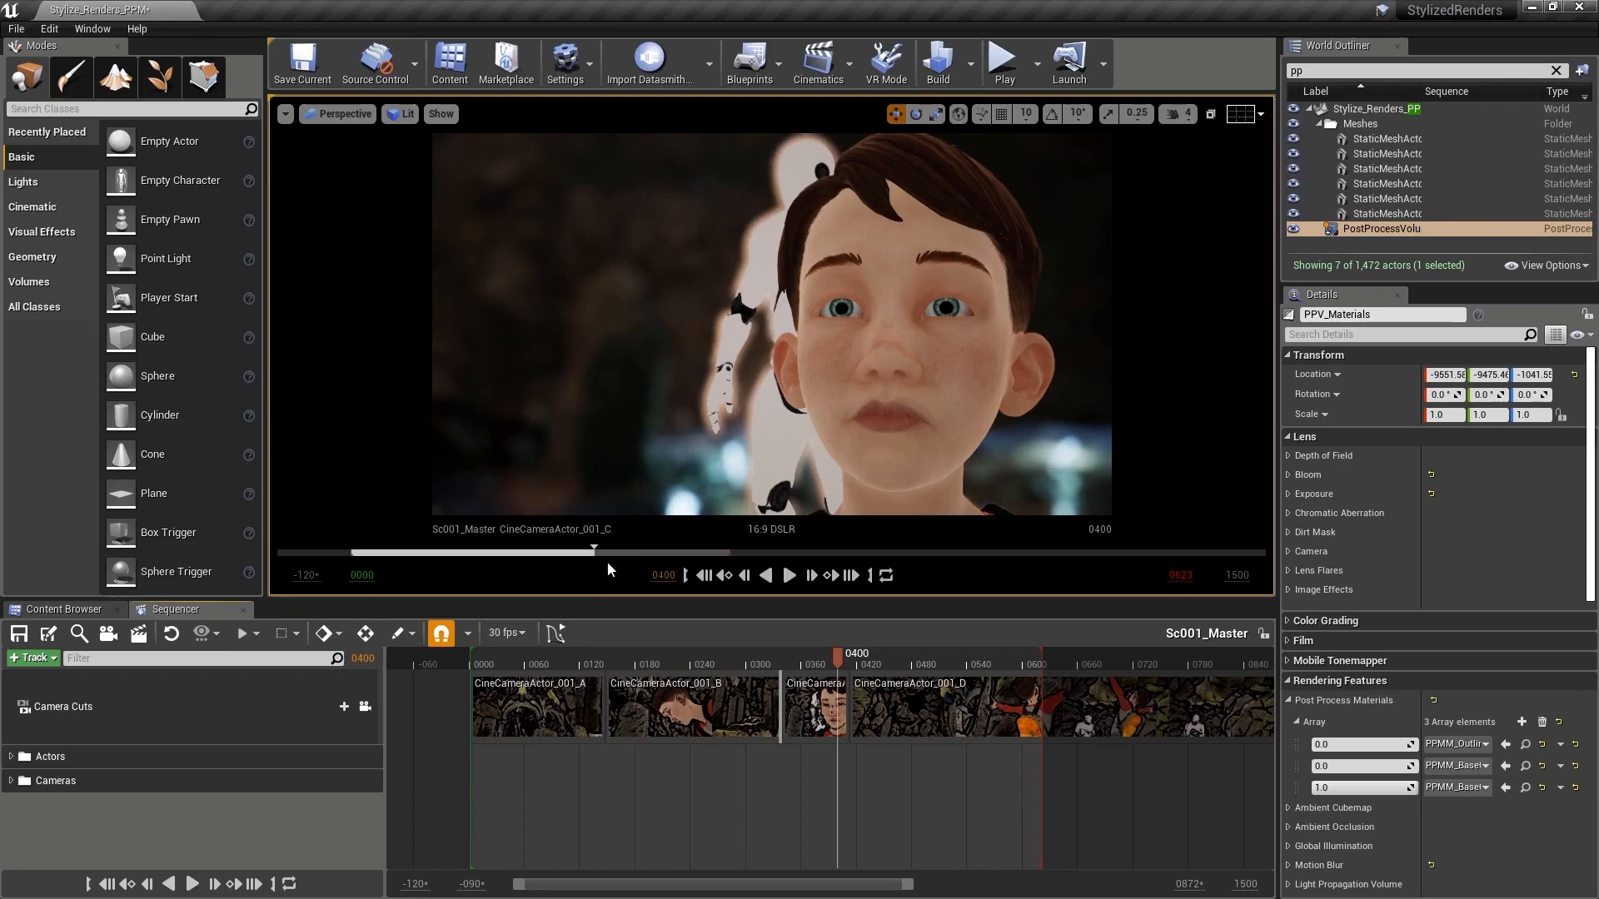
{"action": "left_click_drag", "start_coordinate": [596, 551], "coordinate": [589, 551]}
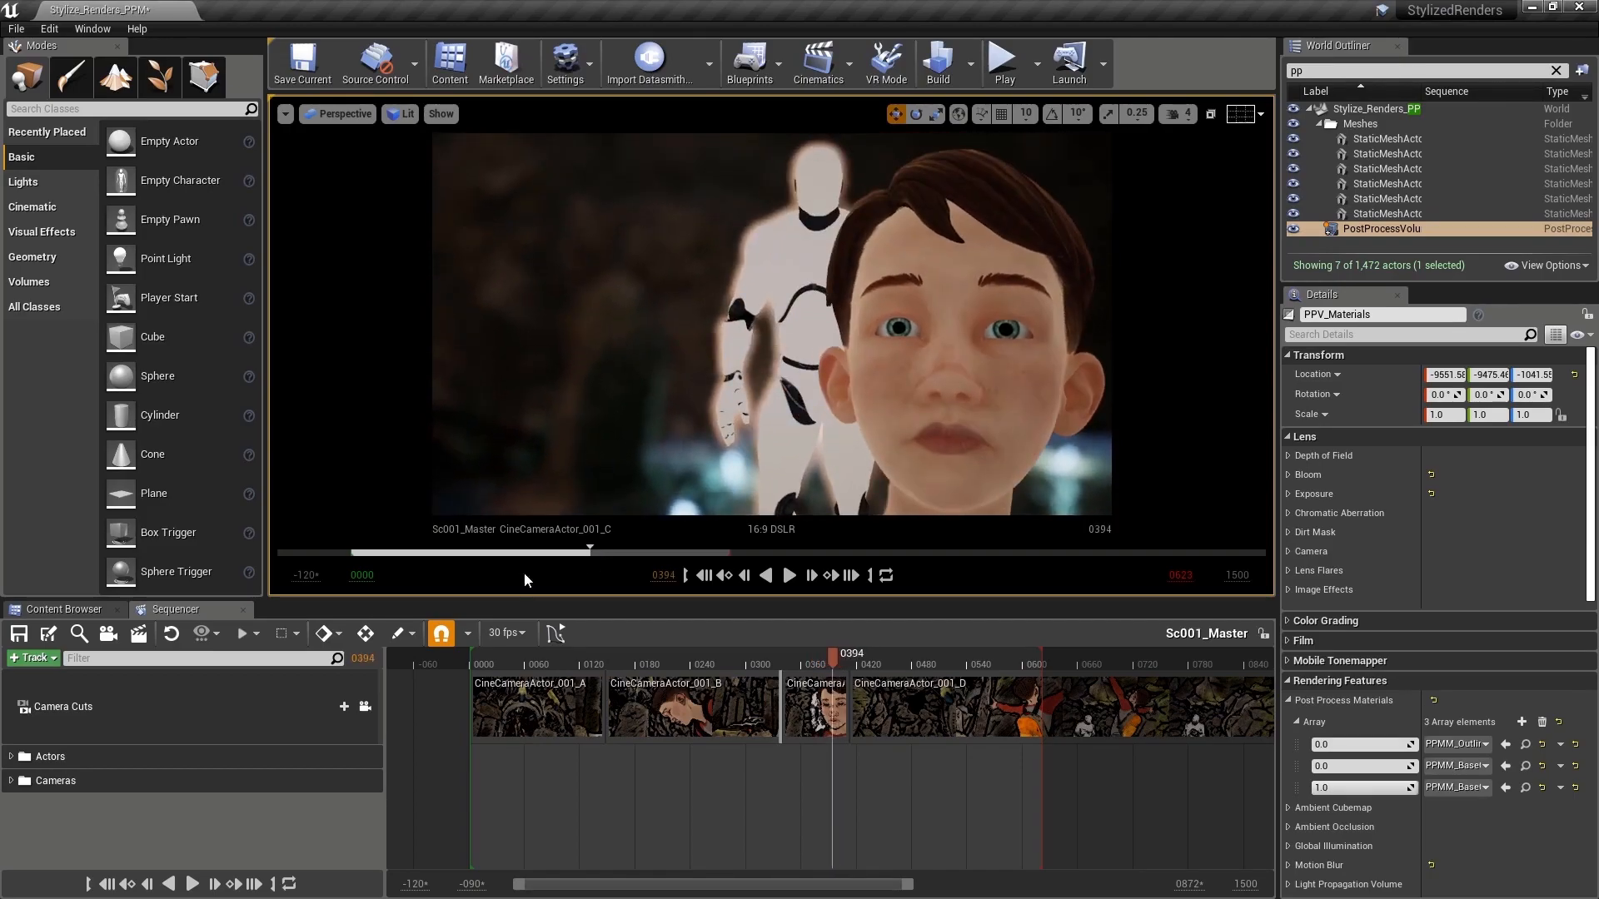
Step: Set PPMM_BaseColor_CH's Blendable Location to Before Translucency, save the material, and minimize its editor
{"action": "left_click", "coordinate": [92, 609]}
{"action": "double_click", "coordinate": [428, 716]}
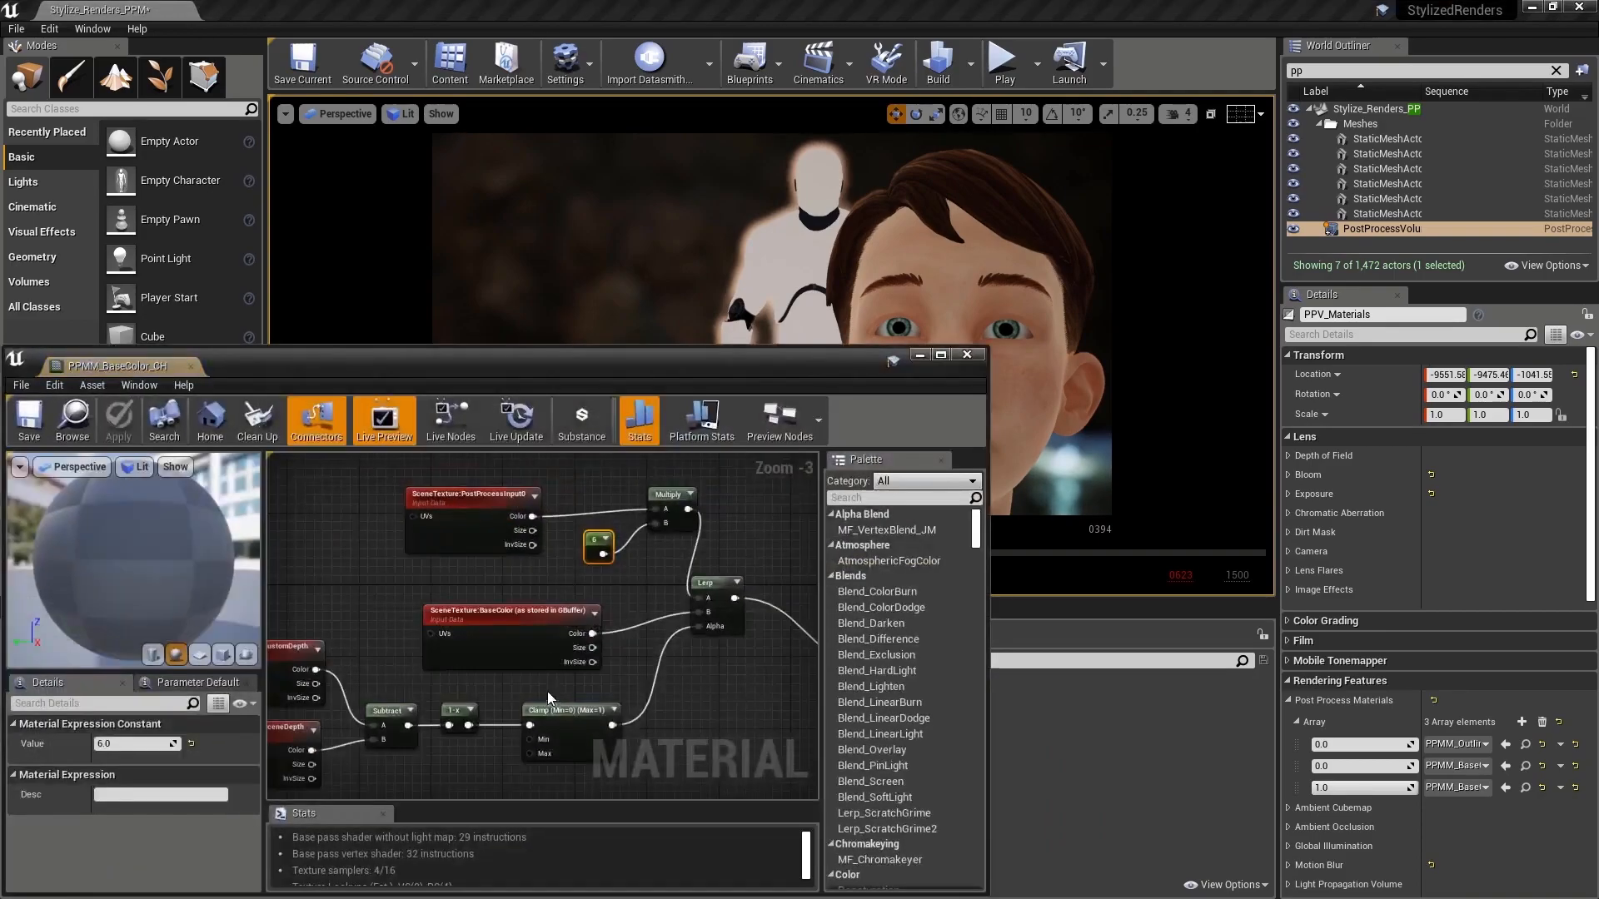
{"action": "right_click_drag", "start_coordinate": [676, 697], "coordinate": [633, 656]}
{"action": "scroll", "coordinate": [632, 655], "scroll_direction": "down", "scroll_amount": 1}
{"action": "left_click", "coordinate": [774, 578]}
{"action": "right_click_drag", "start_coordinate": [775, 578], "coordinate": [794, 479]}
{"action": "scroll", "coordinate": [137, 781], "scroll_direction": "down", "scroll_amount": 3}
{"action": "scroll", "coordinate": [137, 781], "scroll_direction": "down", "scroll_amount": 10}
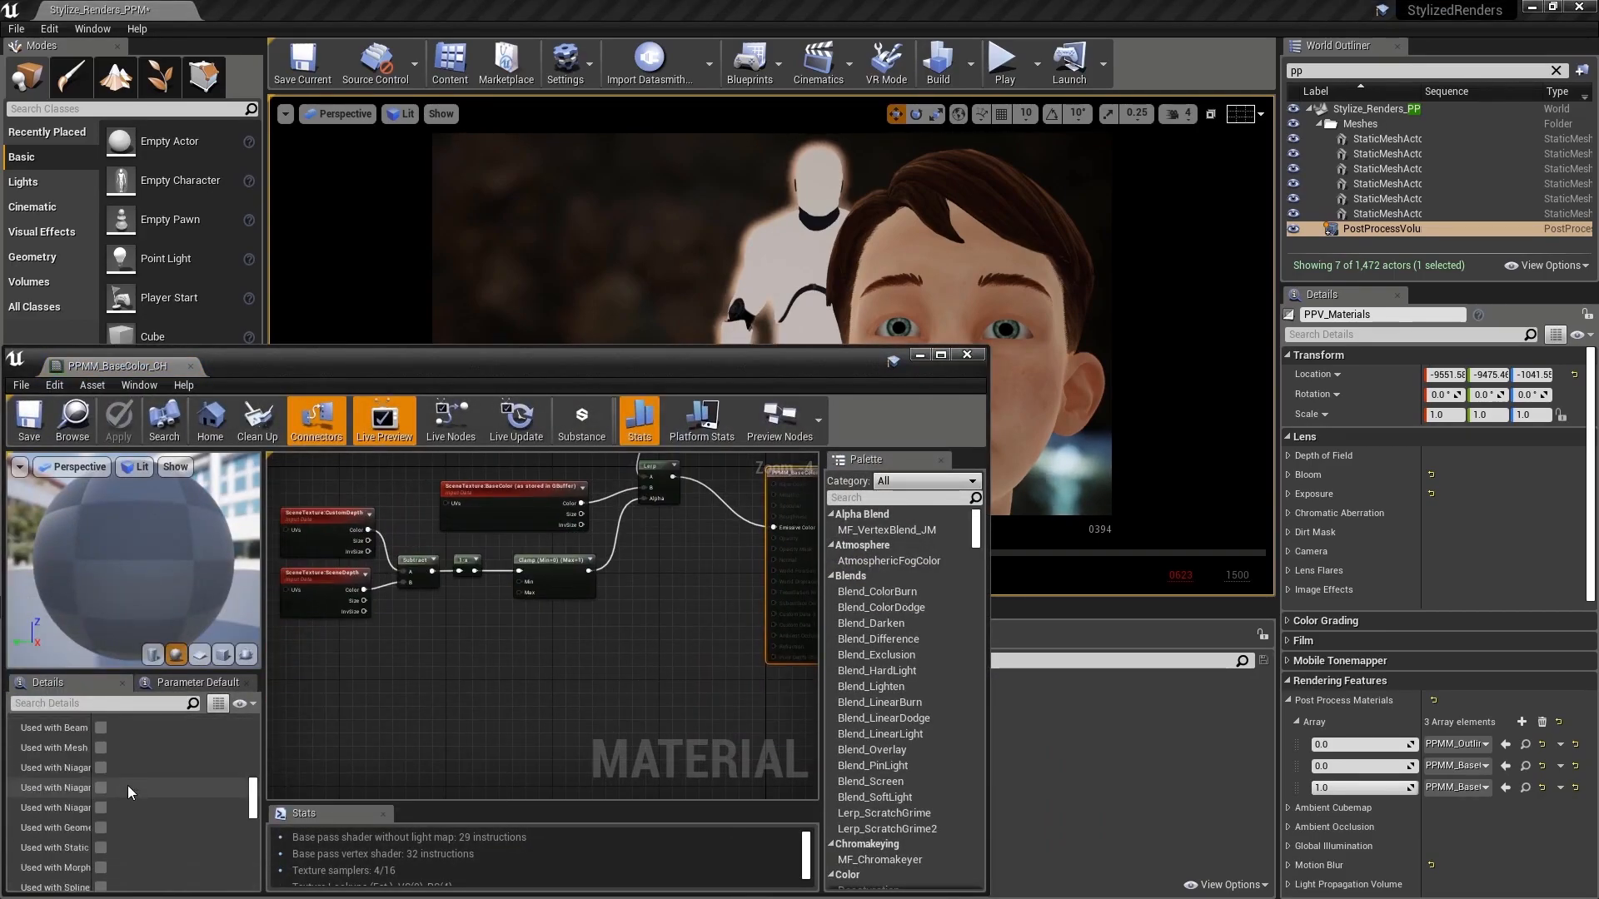
{"action": "scroll", "coordinate": [128, 787], "scroll_direction": "down", "scroll_amount": 4}
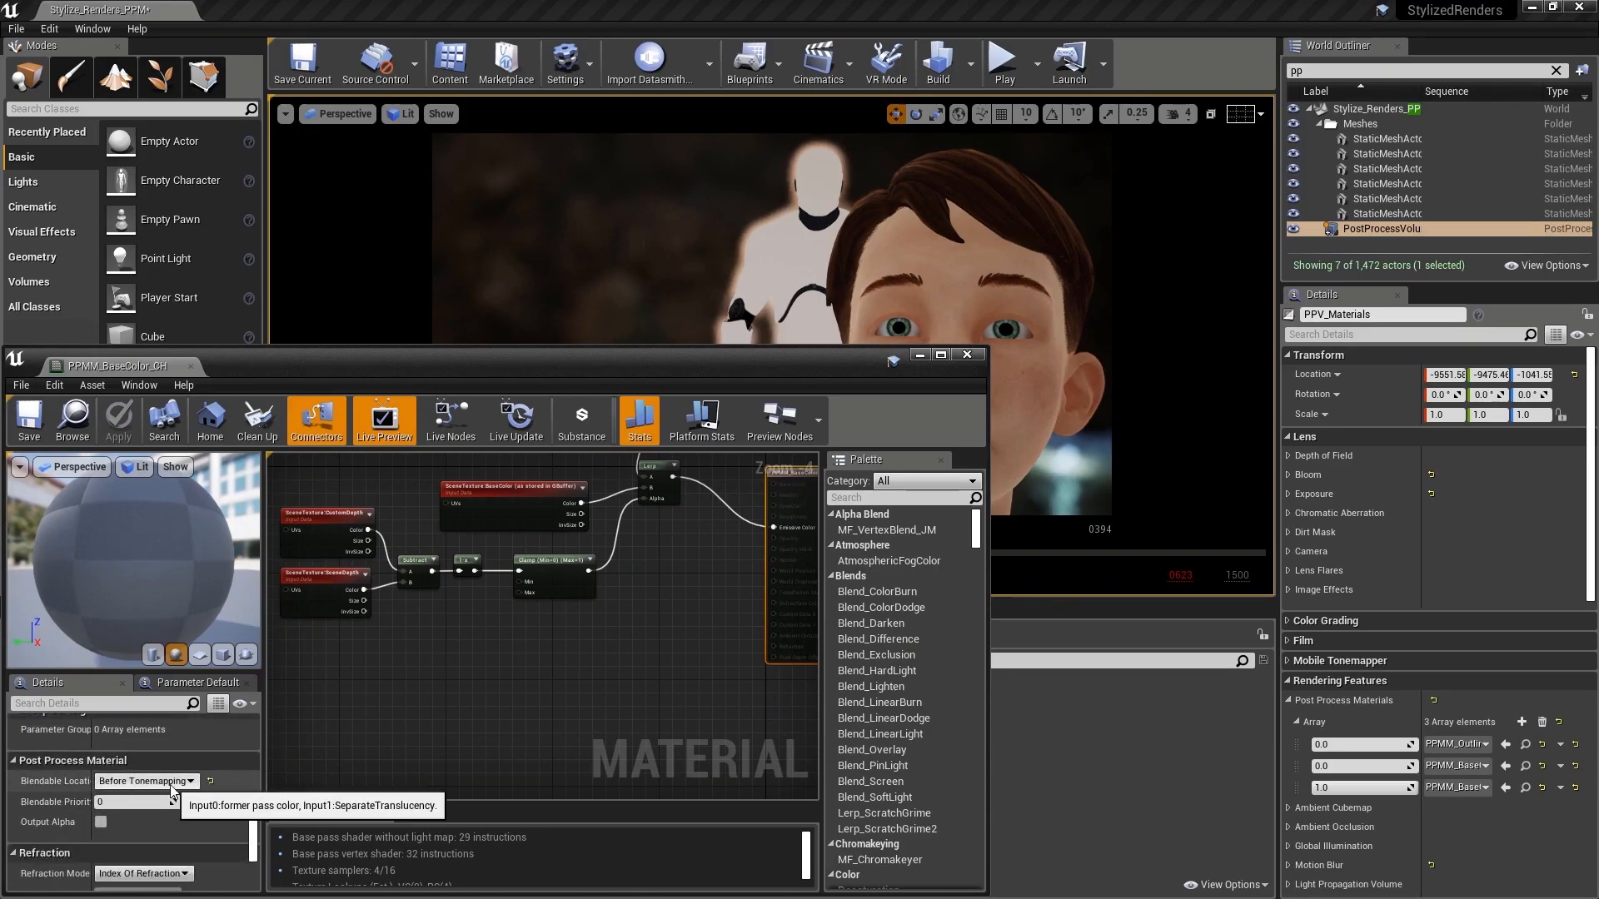
{"action": "left_click", "coordinate": [183, 782]}
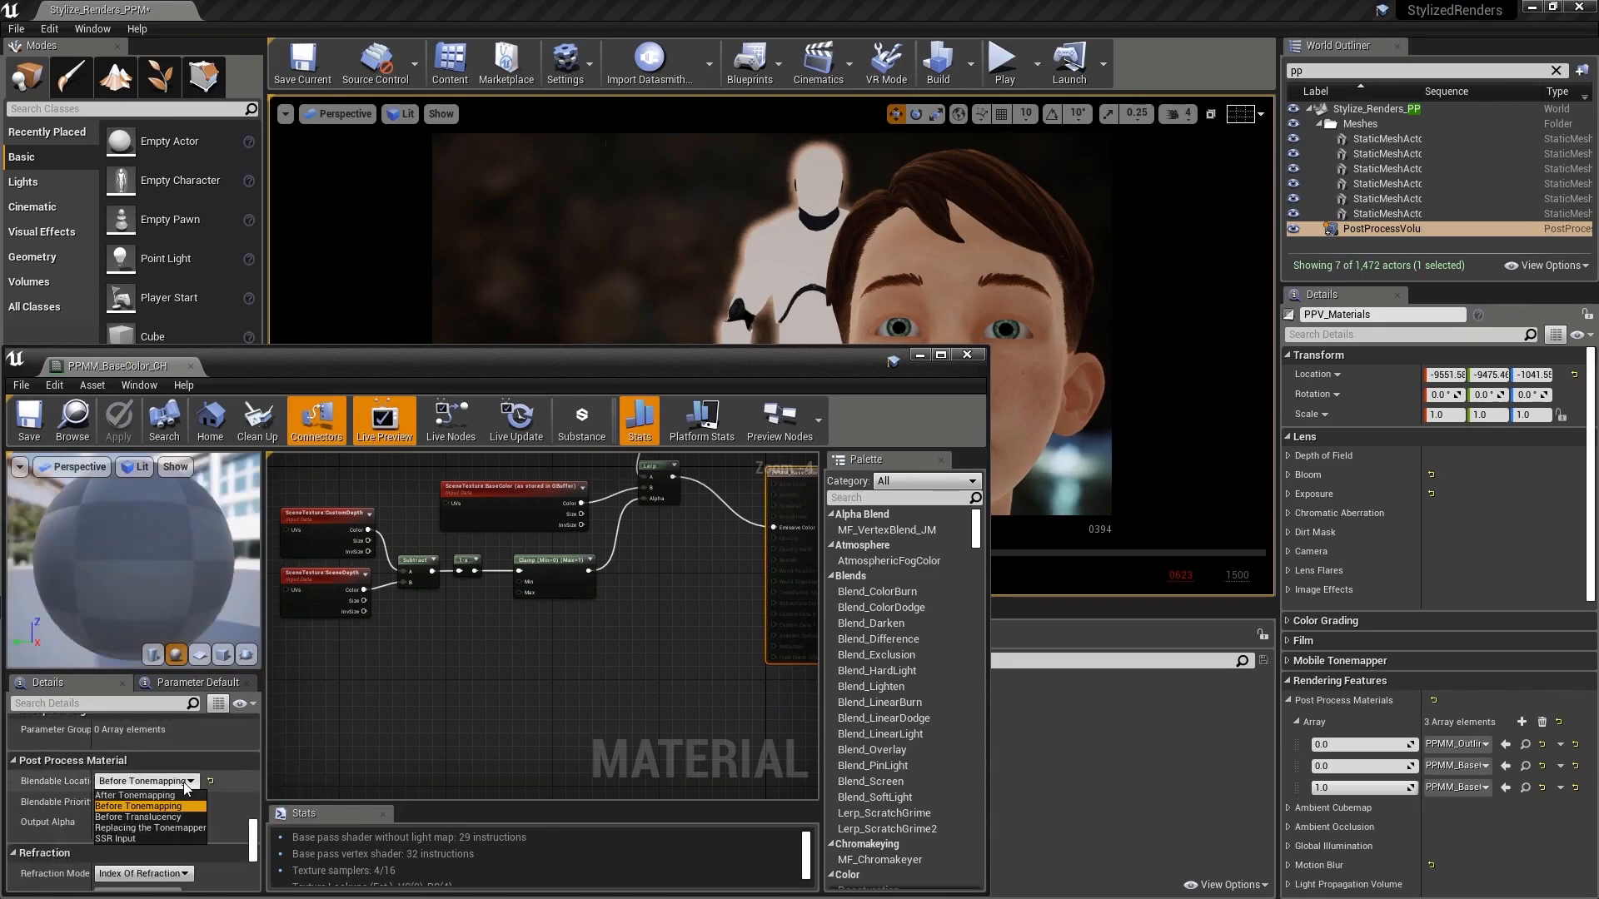
{"action": "left_click", "coordinate": [155, 817]}
{"action": "left_click", "coordinate": [29, 423]}
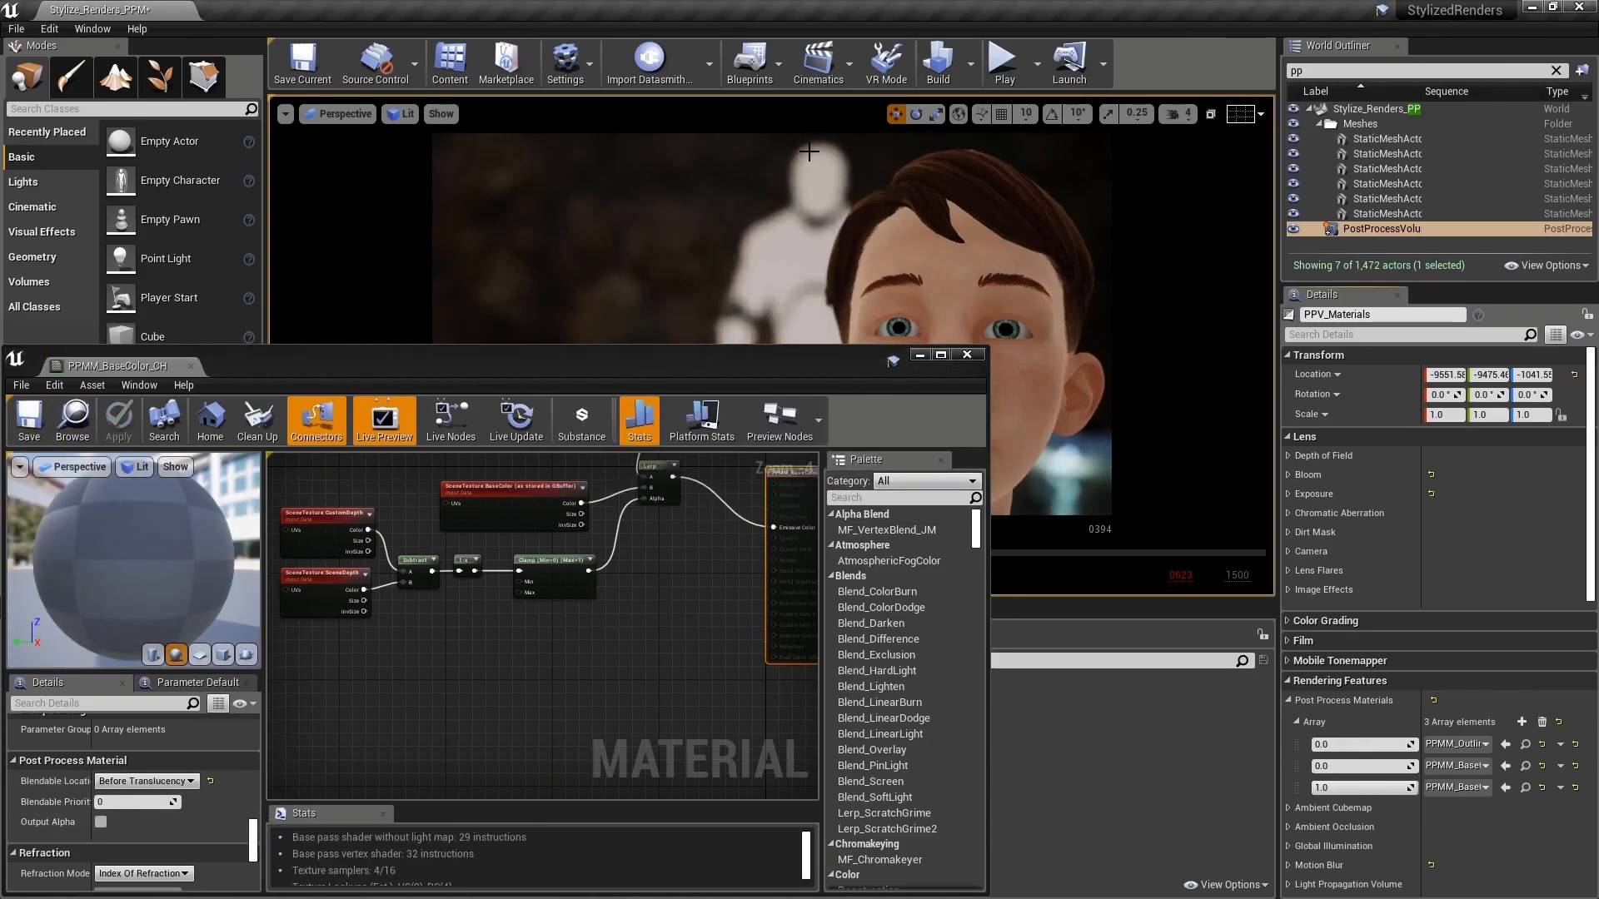
{"action": "left_click", "coordinate": [919, 356]}
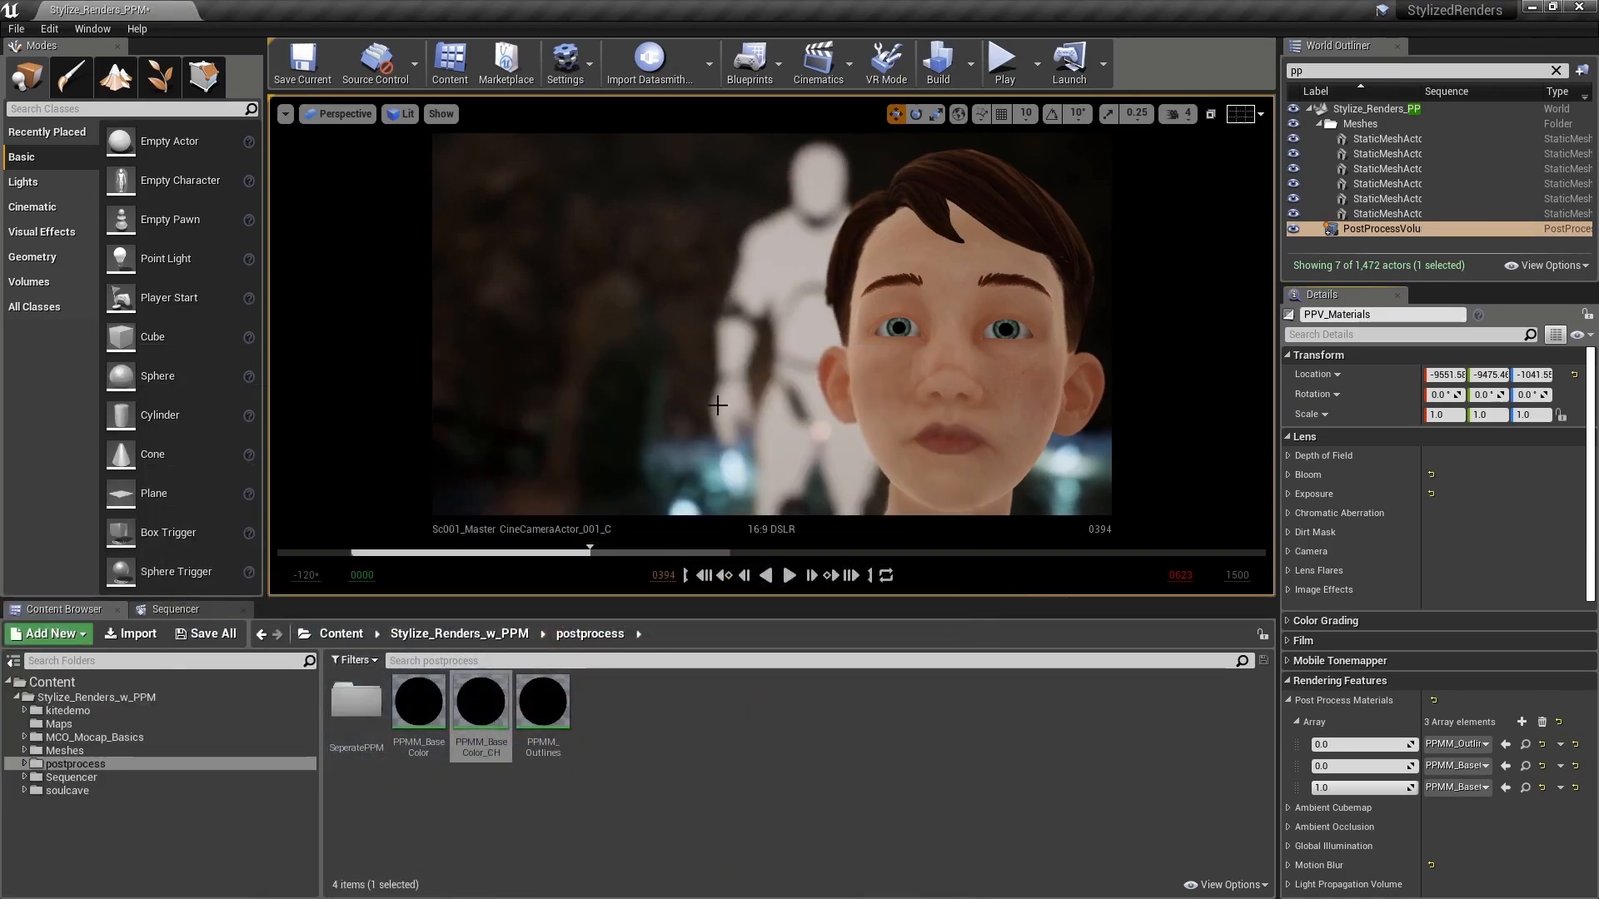